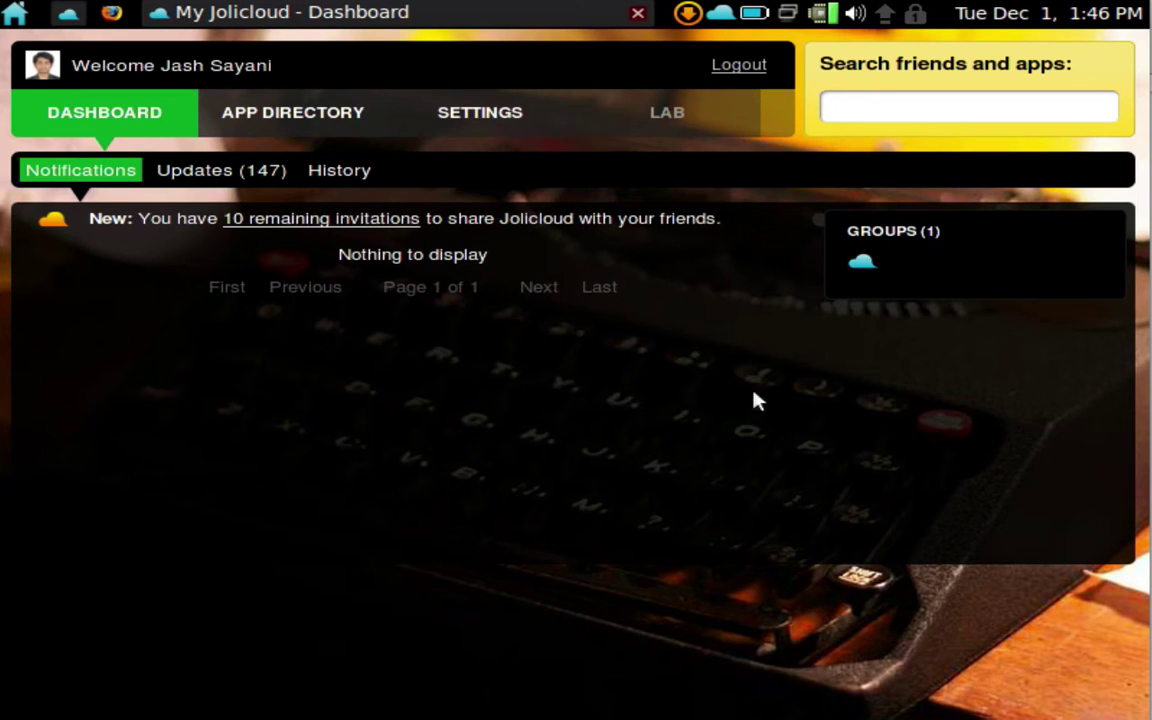
# Review pending updates, app history and notifications, then browse the App Directory and open Settings.
pyautogui.click(185, 172)
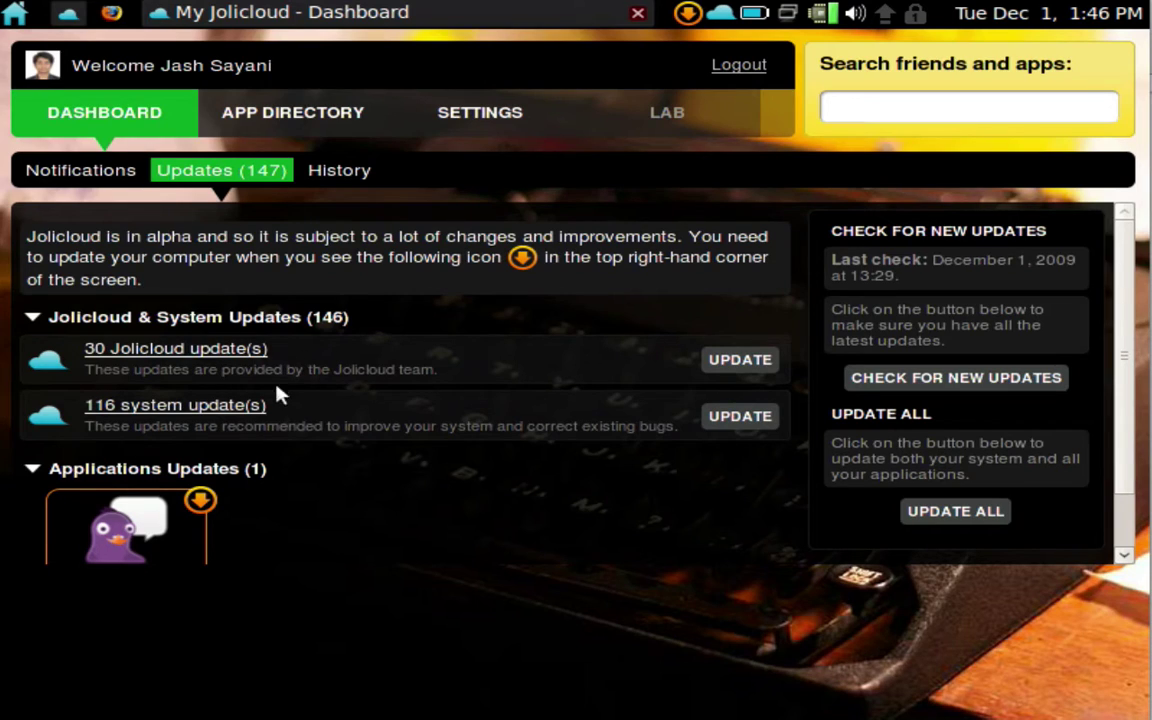
pyautogui.click(350, 174)
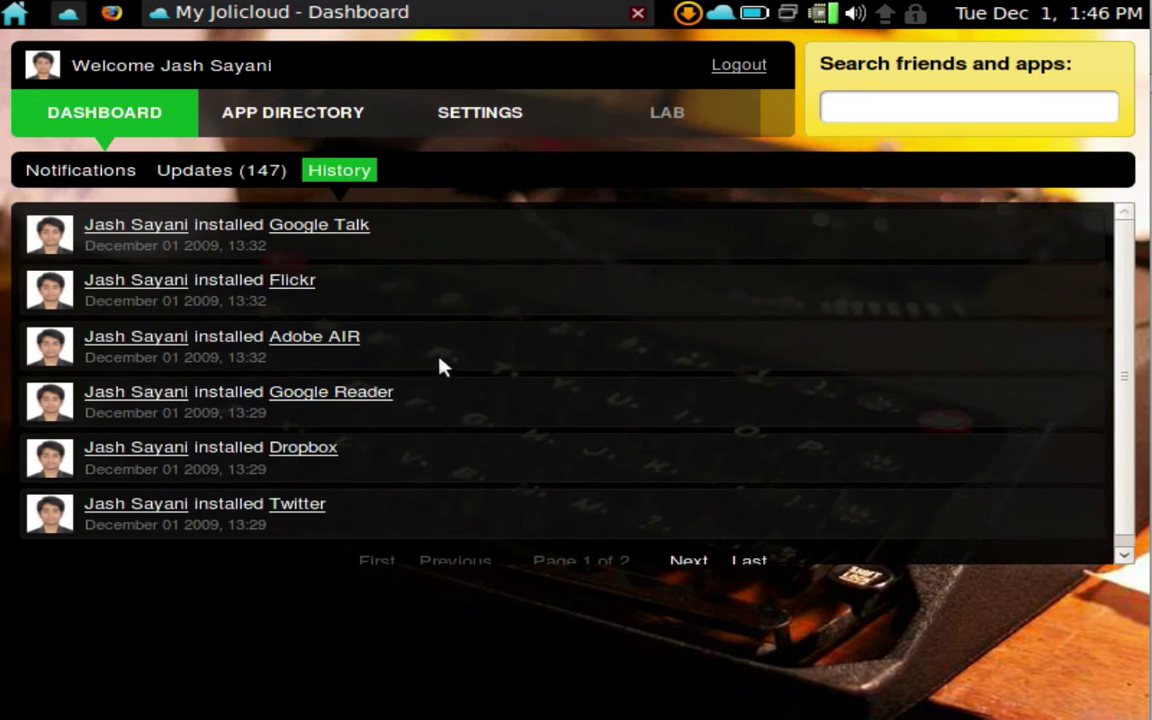
pyautogui.click(118, 172)
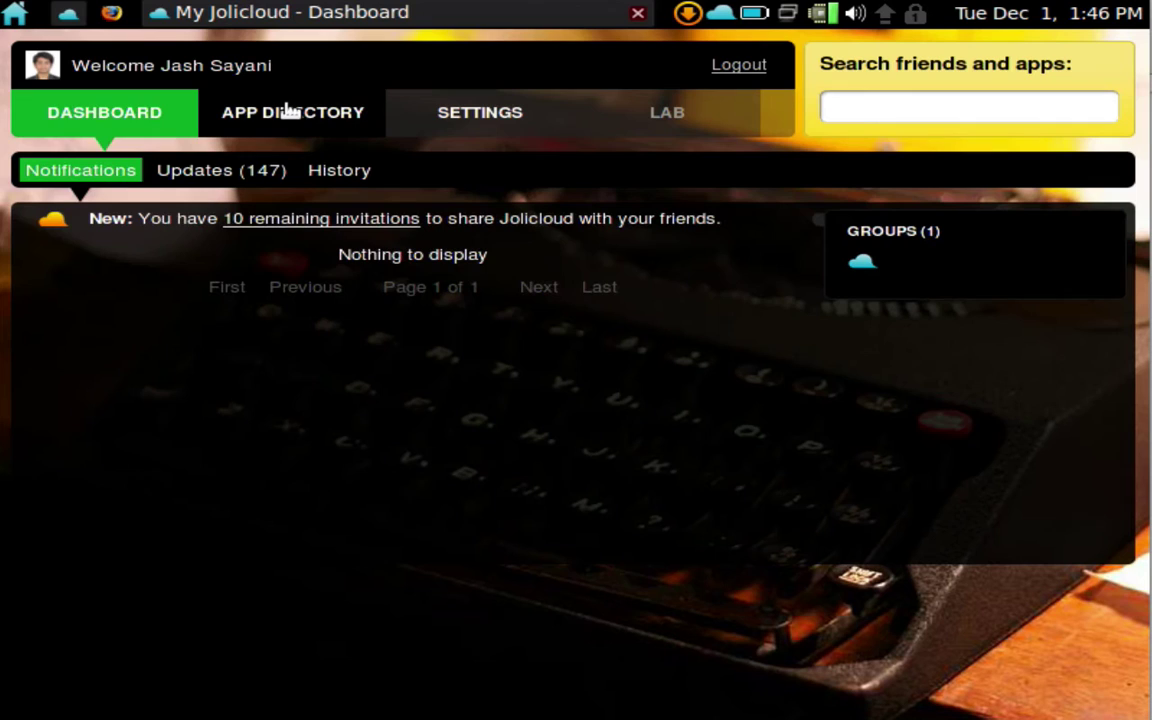
pyautogui.click(289, 111)
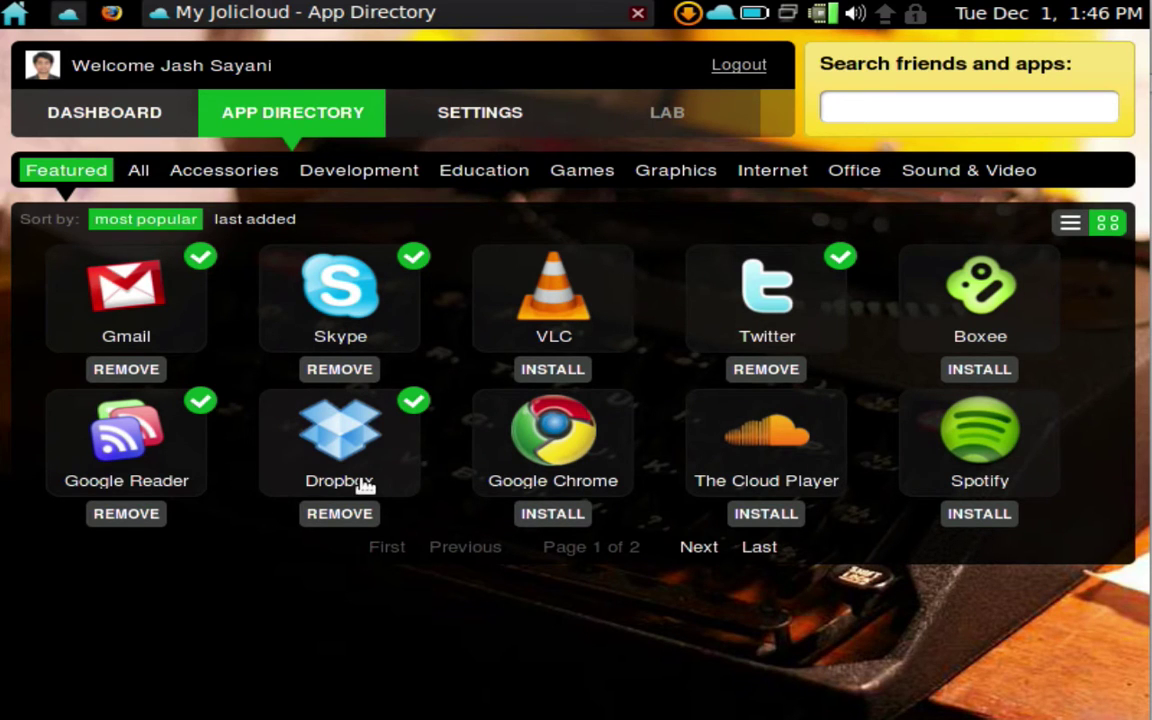
pyautogui.click(488, 120)
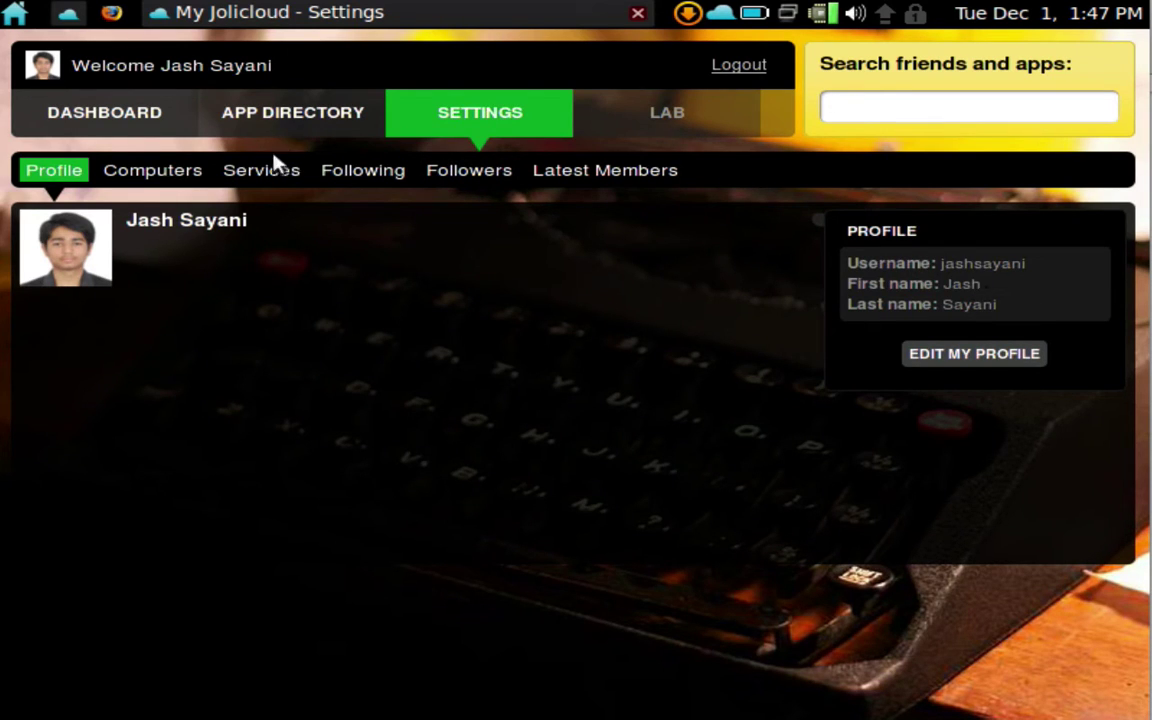
pyautogui.click(195, 171)
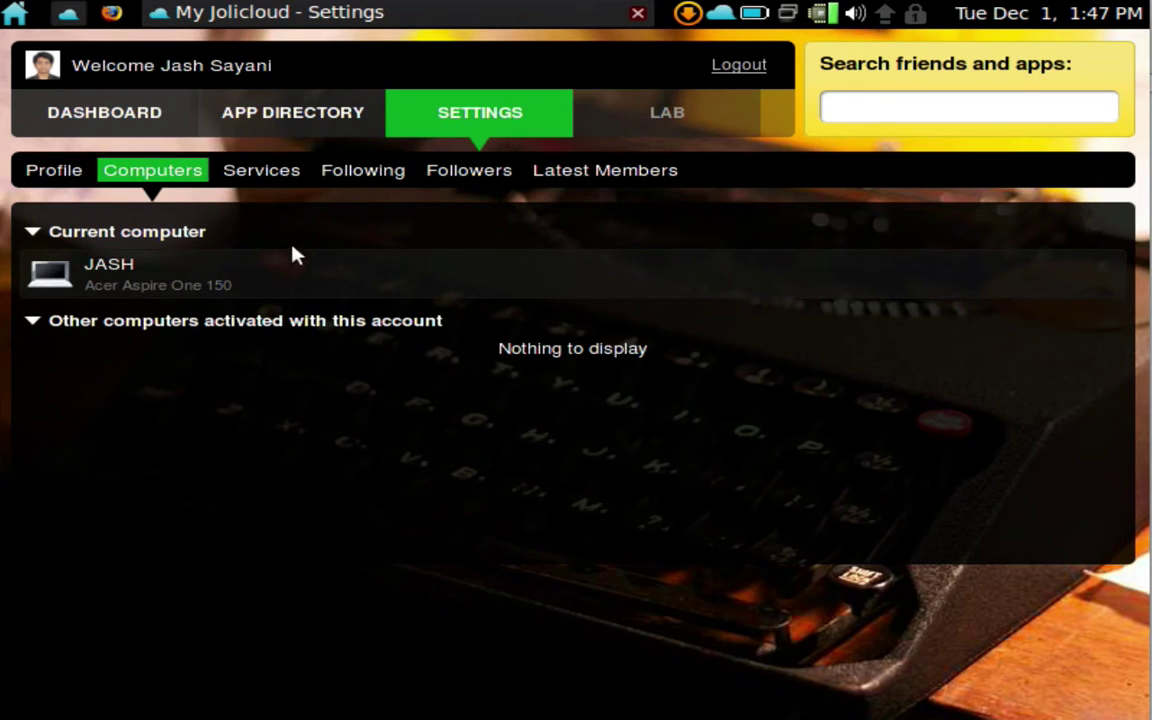
pyautogui.click(266, 175)
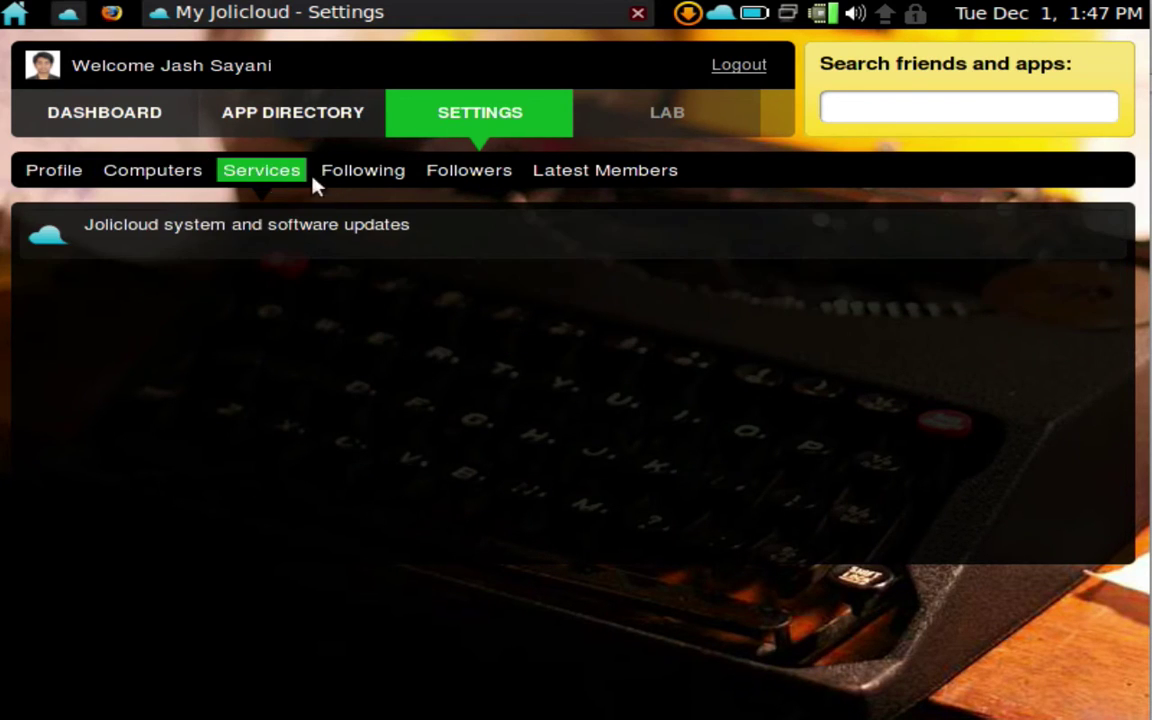
pyautogui.click(402, 177)
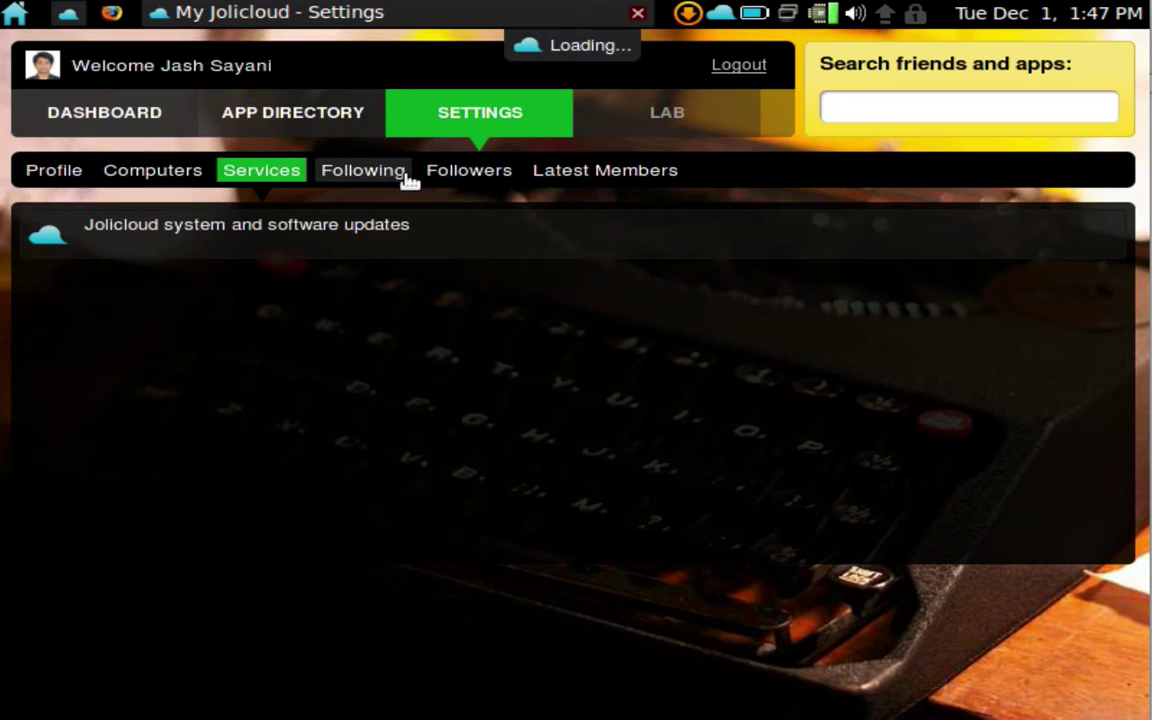
pyautogui.click(497, 174)
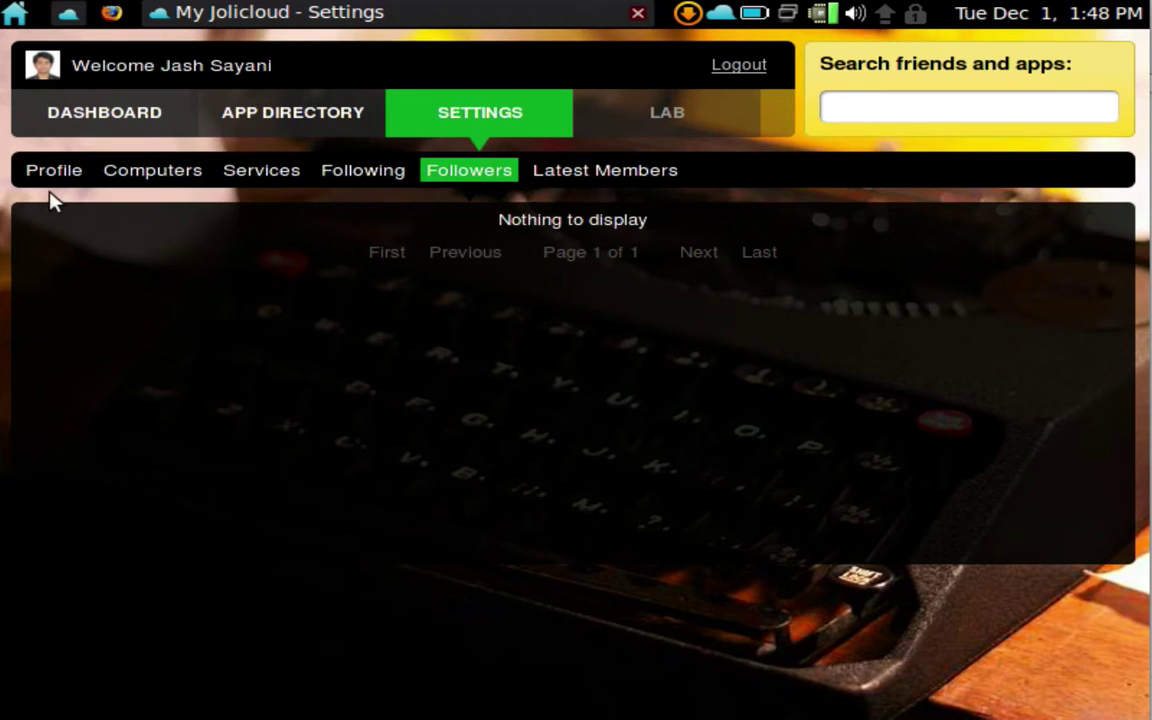
pyautogui.click(653, 170)
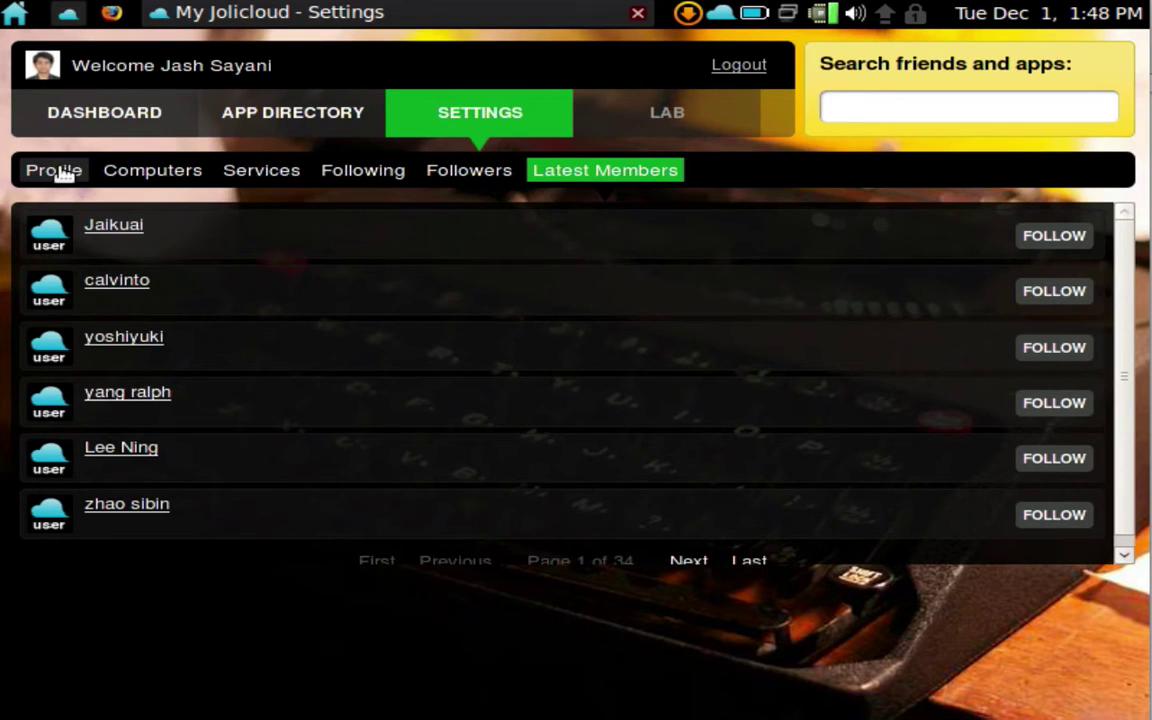
pyautogui.click(60, 171)
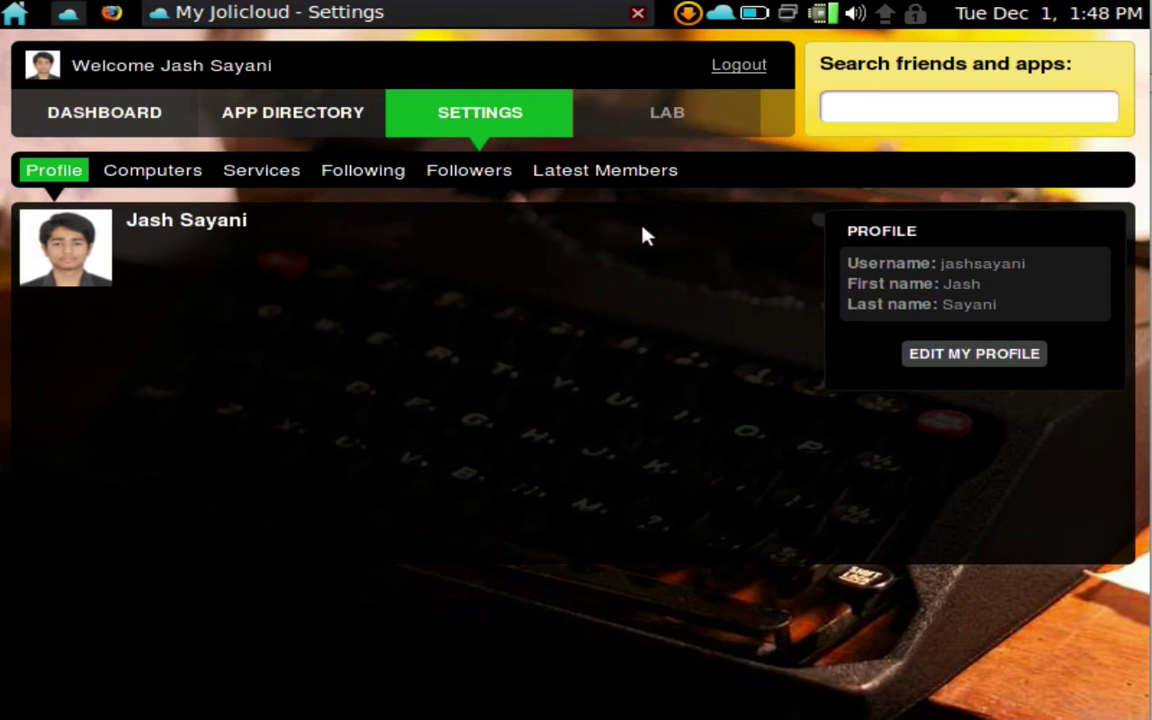
# Go back to the dashboard's Notifications view, then switch to the home launcher's Favorites.
pyautogui.click(118, 131)
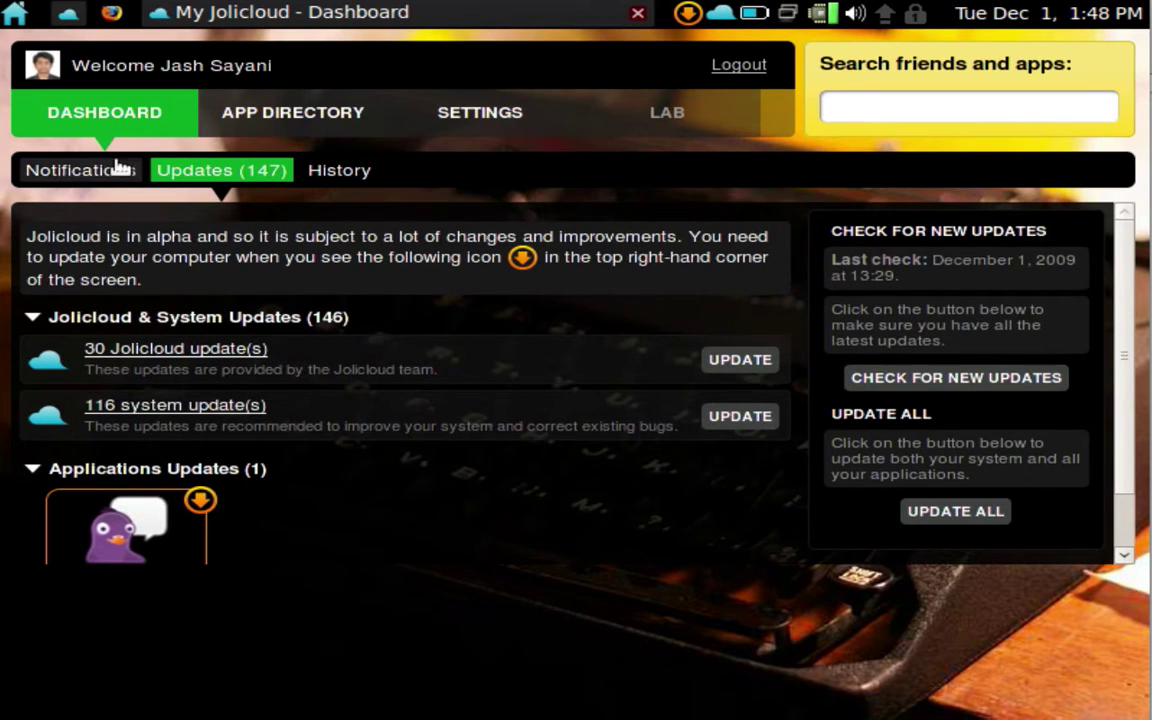
pyautogui.click(110, 170)
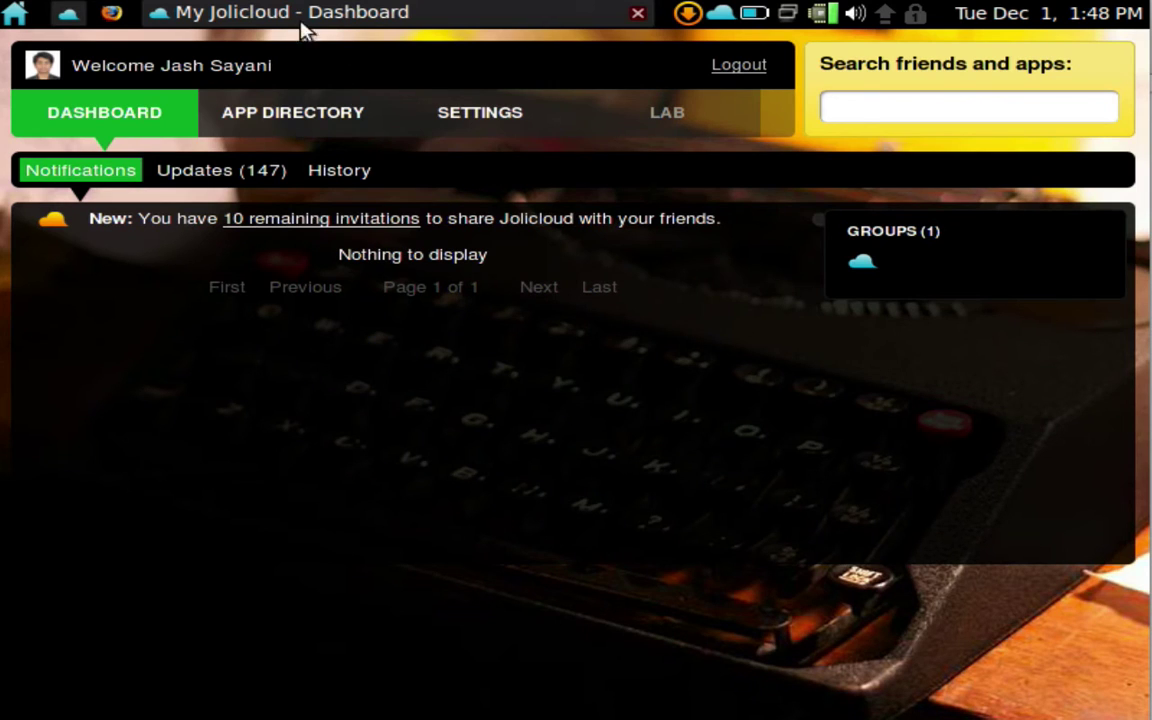
pyautogui.click(17, 14)
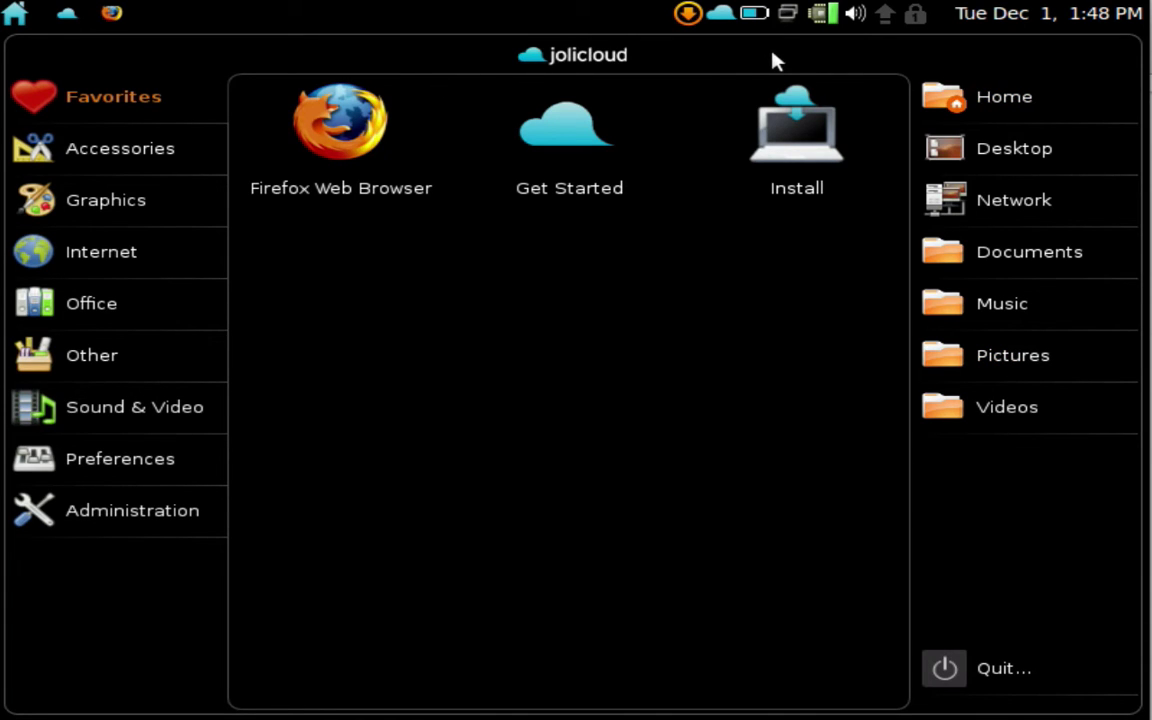
# Check updates, close My Jolicloud, turn on Caps Lock, and show the December 2009 calendar.
pyautogui.click(688, 13)
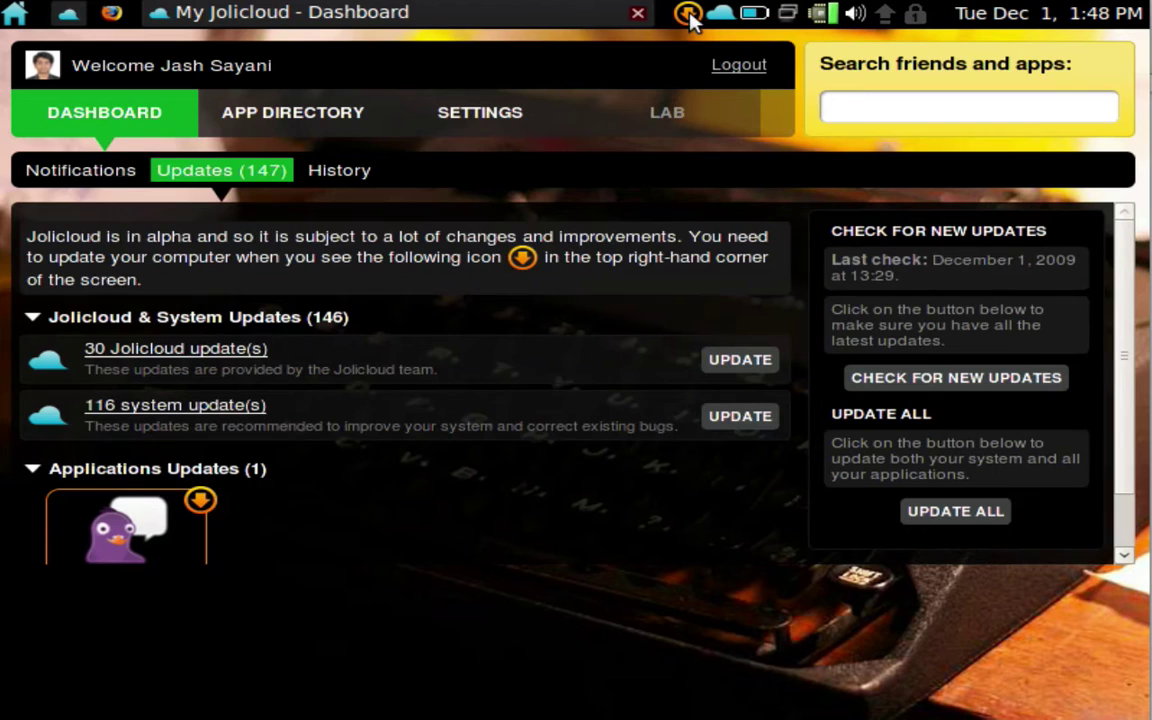
pyautogui.click(20, 12)
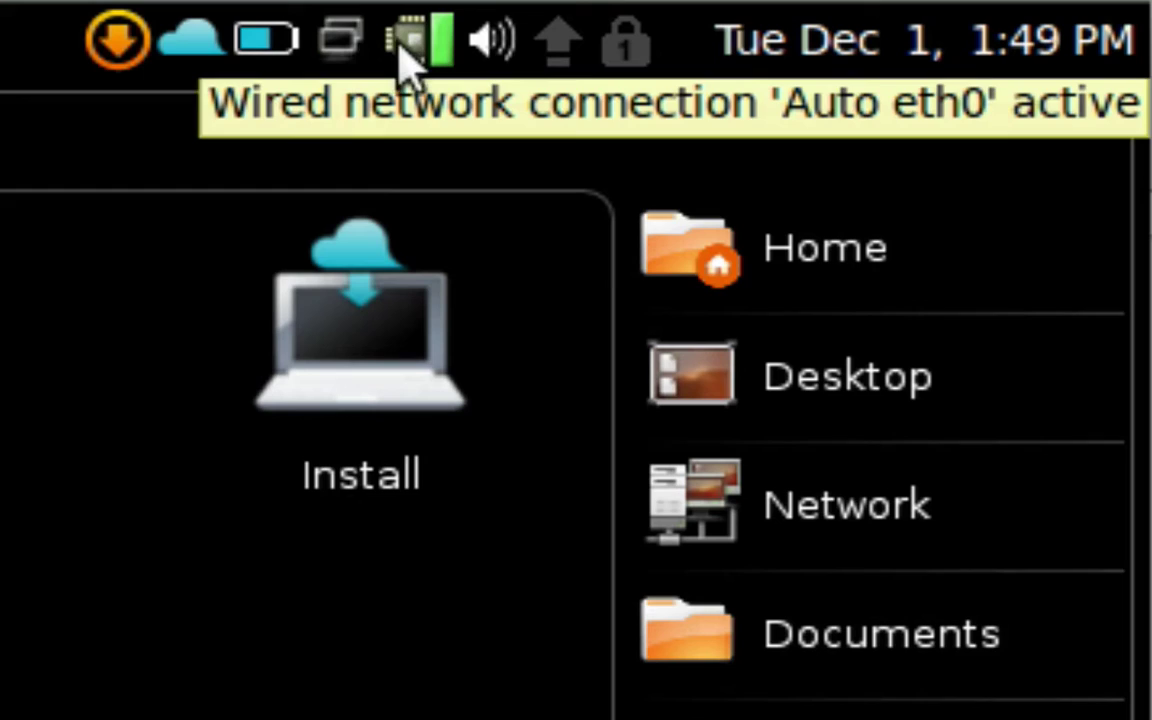
pyautogui.moveTo(885, 13)
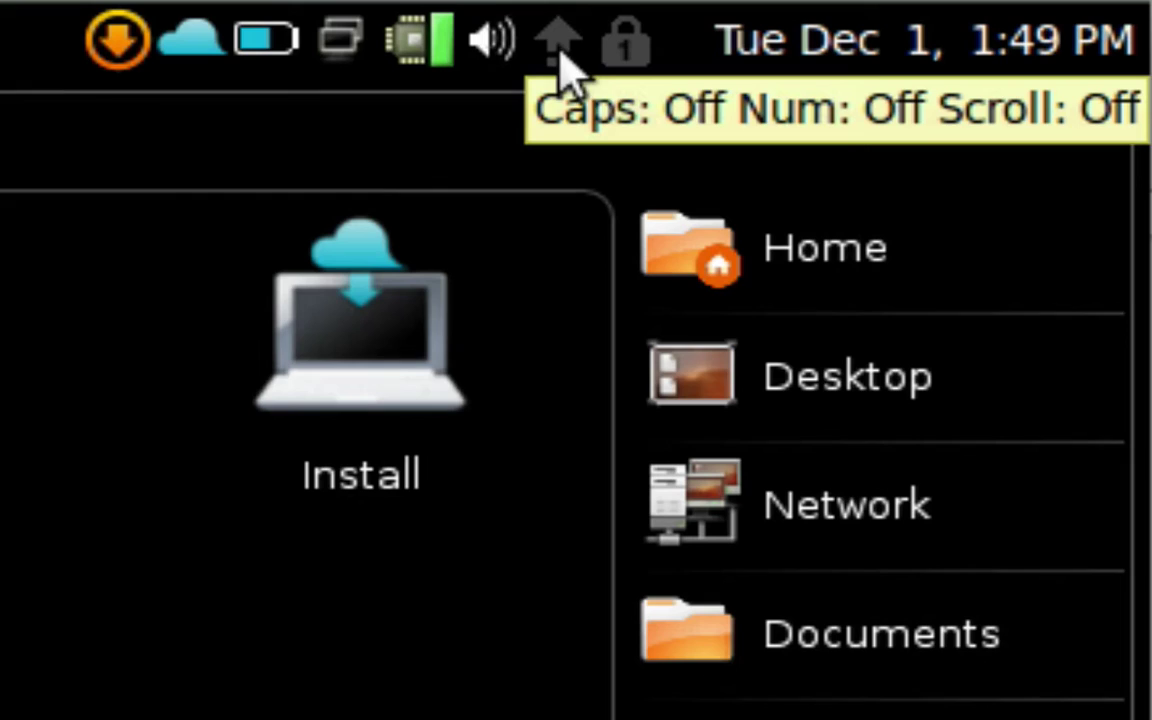
pyautogui.moveTo(560, 42)
pyautogui.press('capslock')
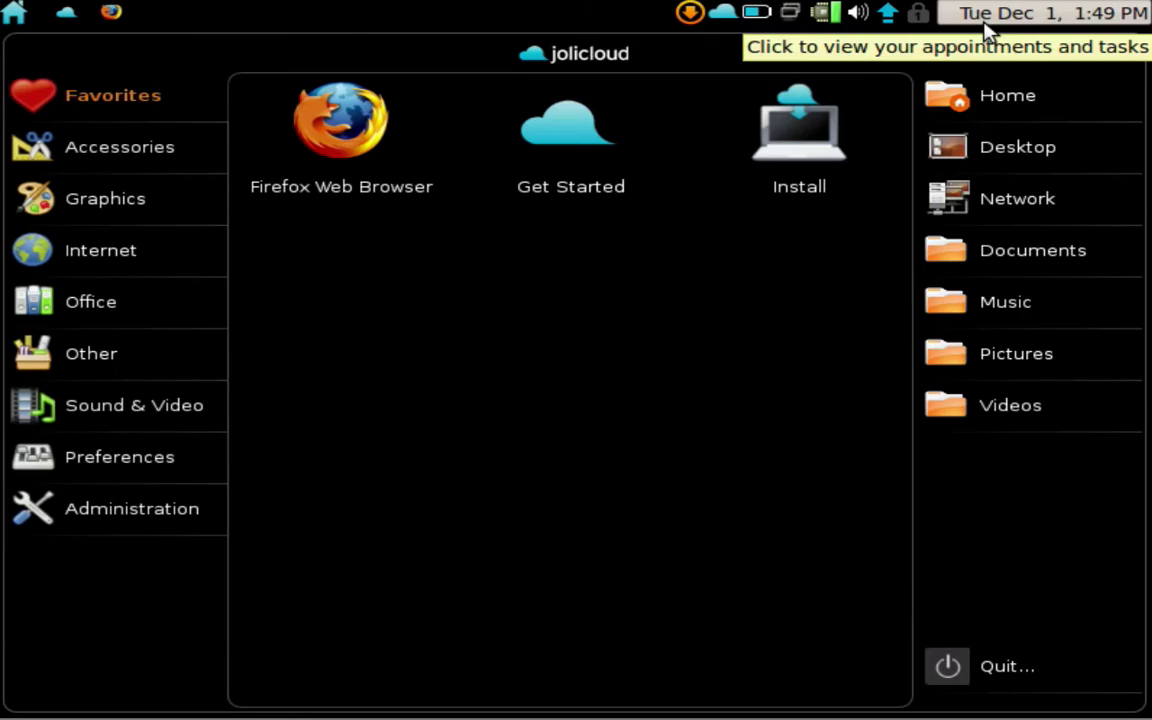
pyautogui.click(987, 30)
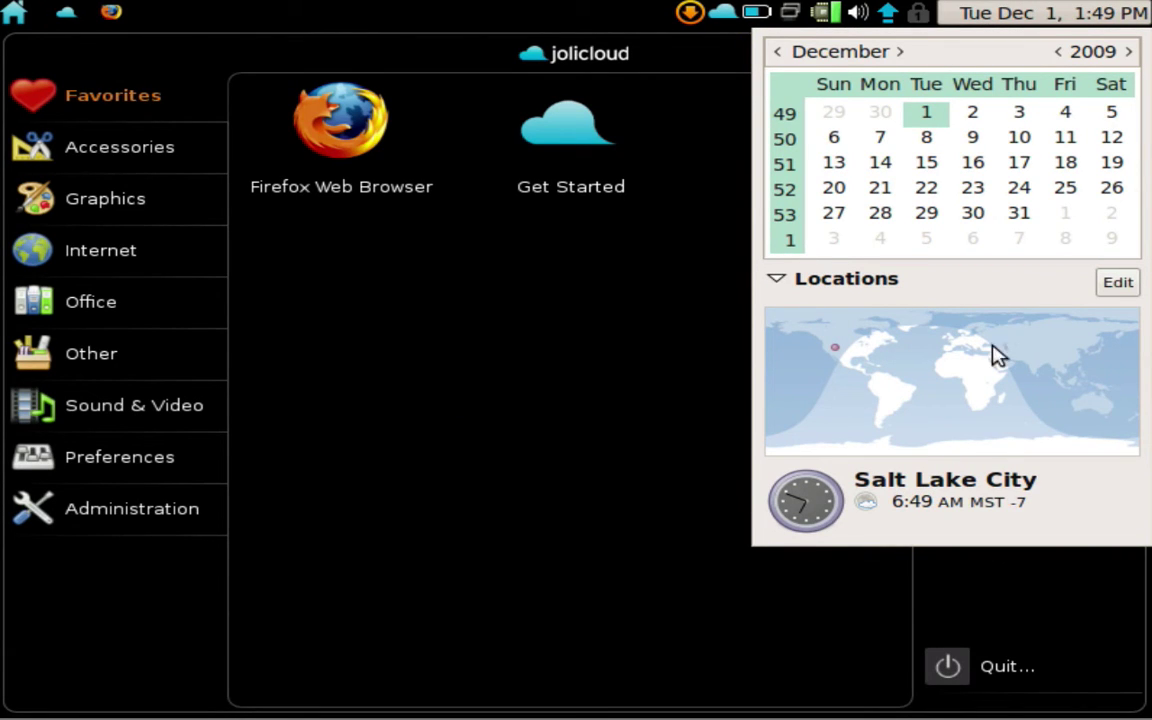
# Hide the calendar, select Firefox Web Browser, and launch Get Started from Favorites.
pyautogui.click(1047, 24)
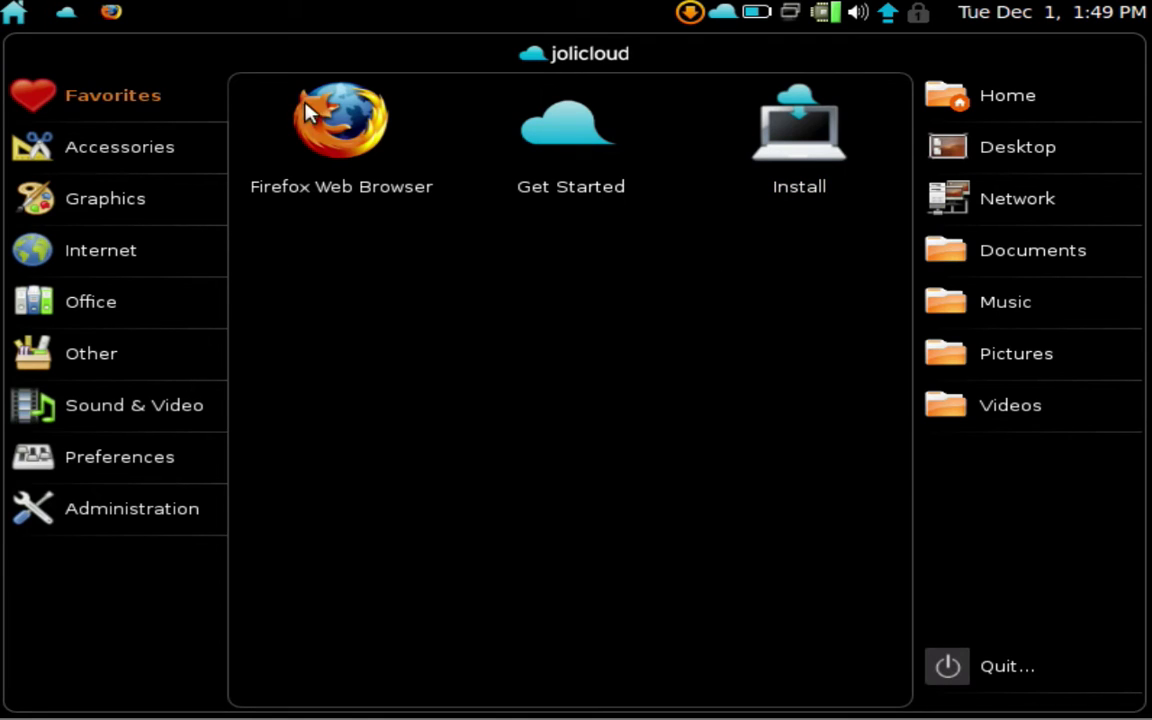
pyautogui.click(340, 120)
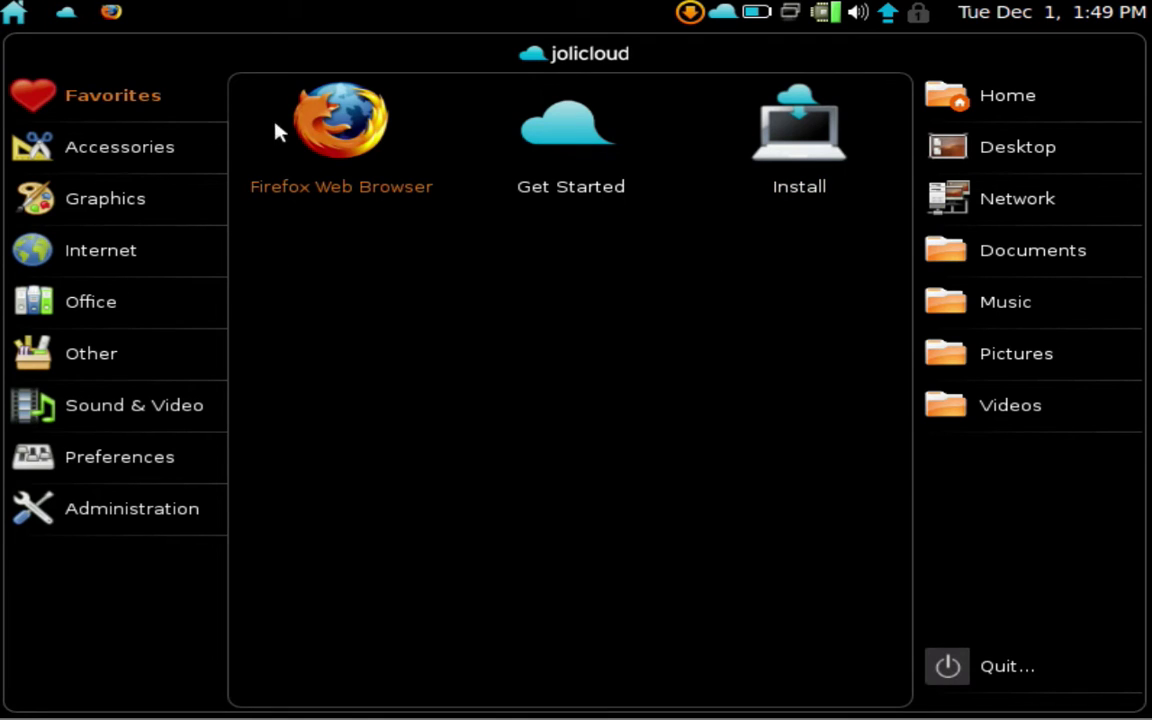
pyautogui.click(568, 190)
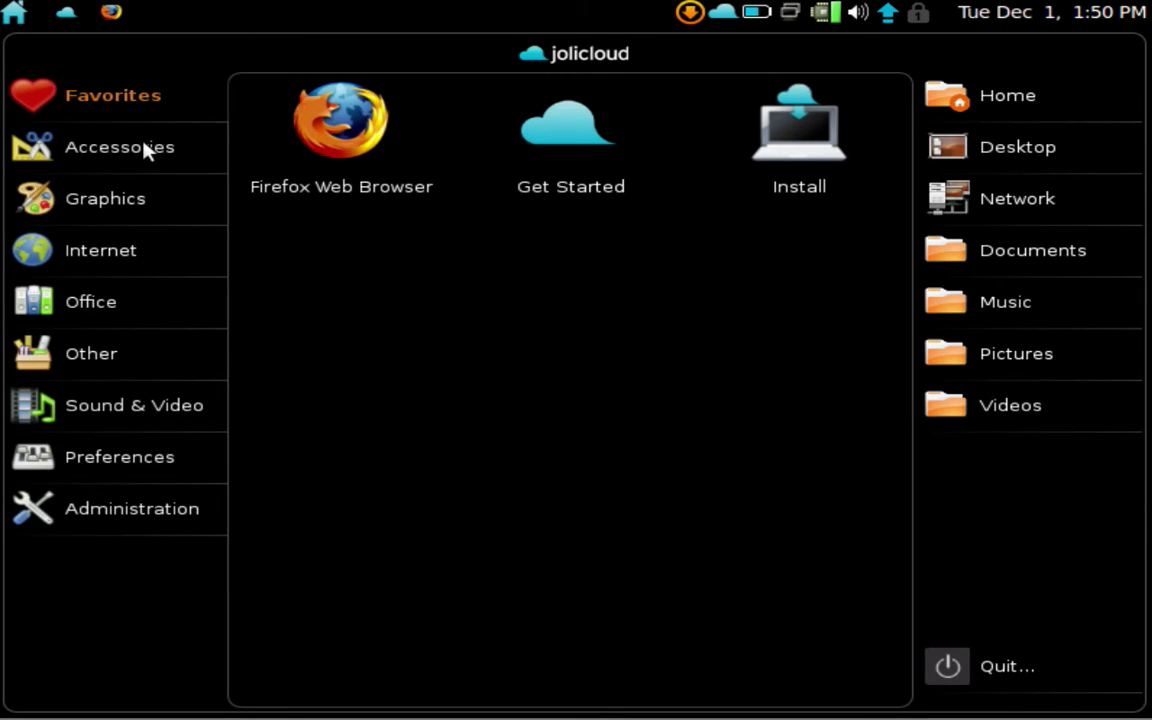
# Browse the Accessories, Graphics, Internet and Office categories, then return to Favorites.
pyautogui.click(143, 148)
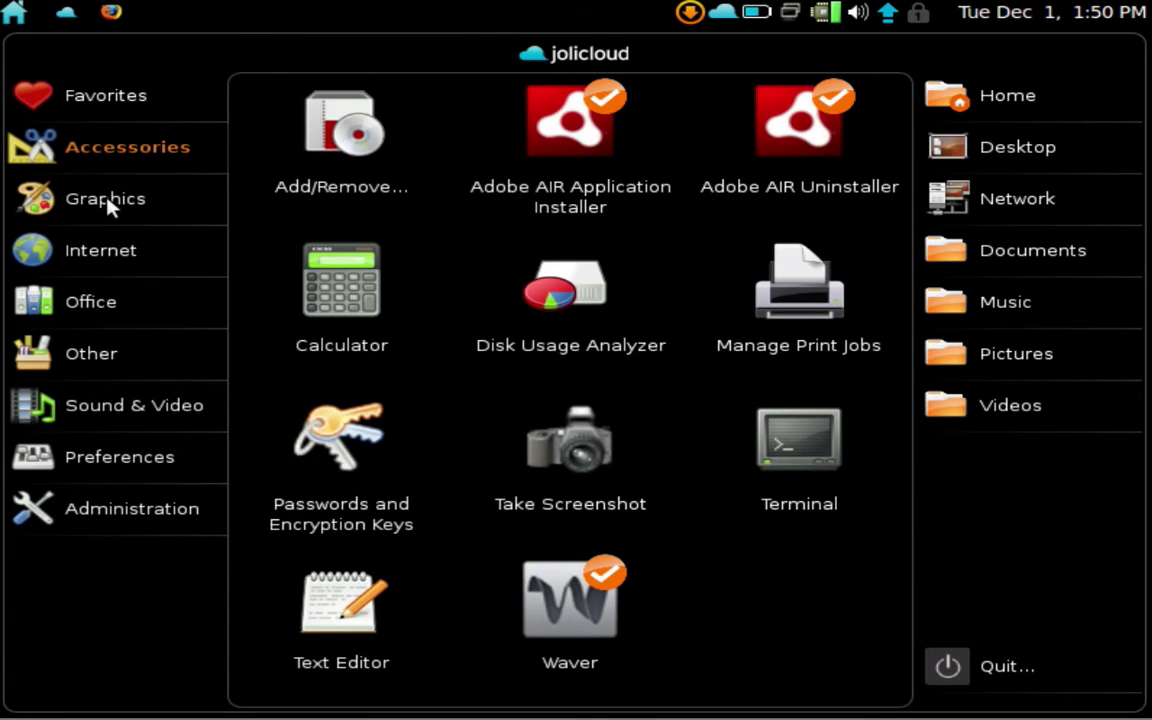
pyautogui.click(110, 202)
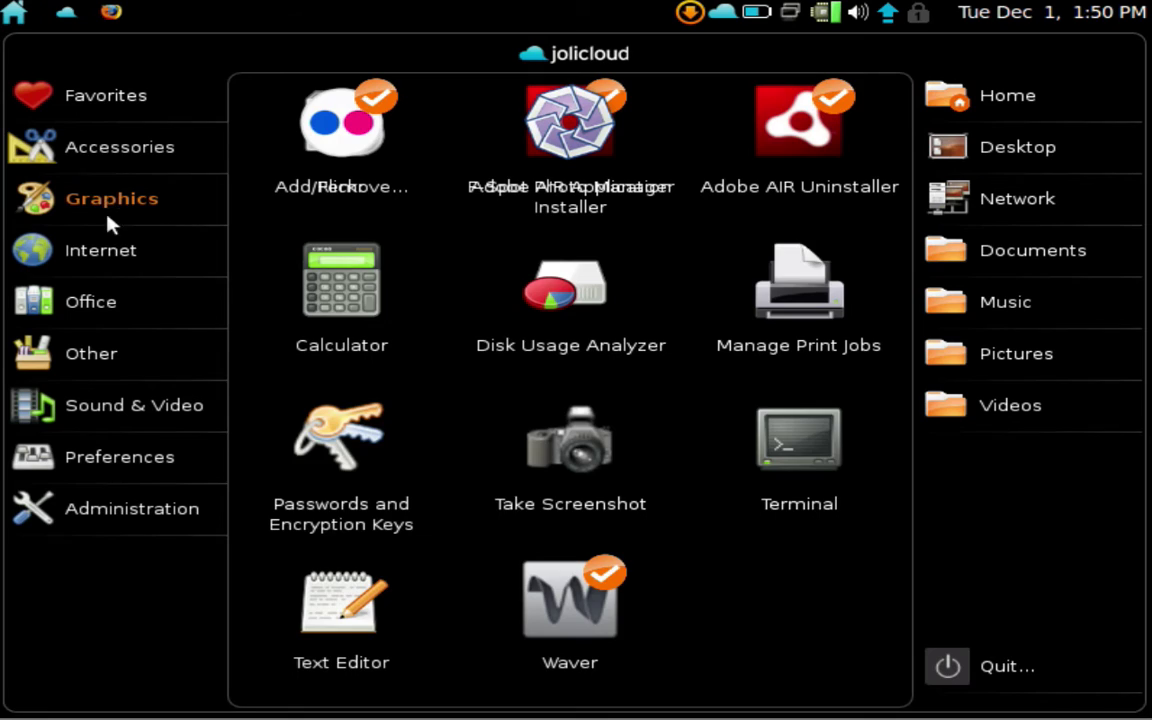
pyautogui.click(118, 254)
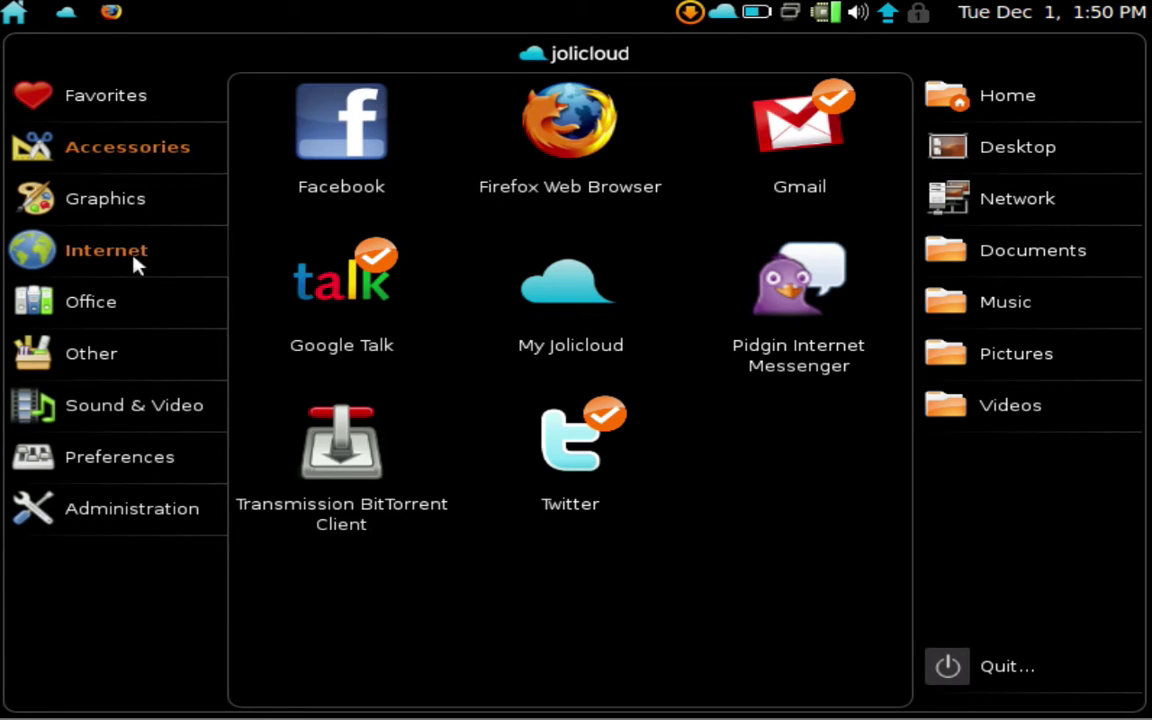
pyautogui.click(97, 305)
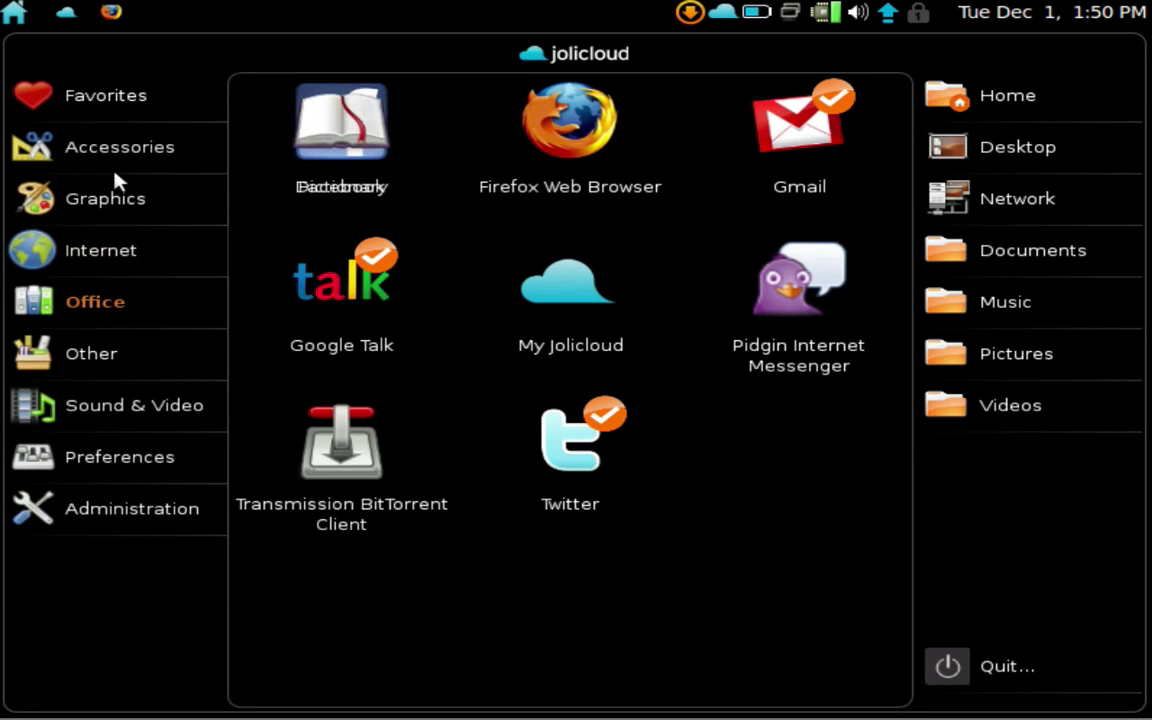
pyautogui.click(111, 100)
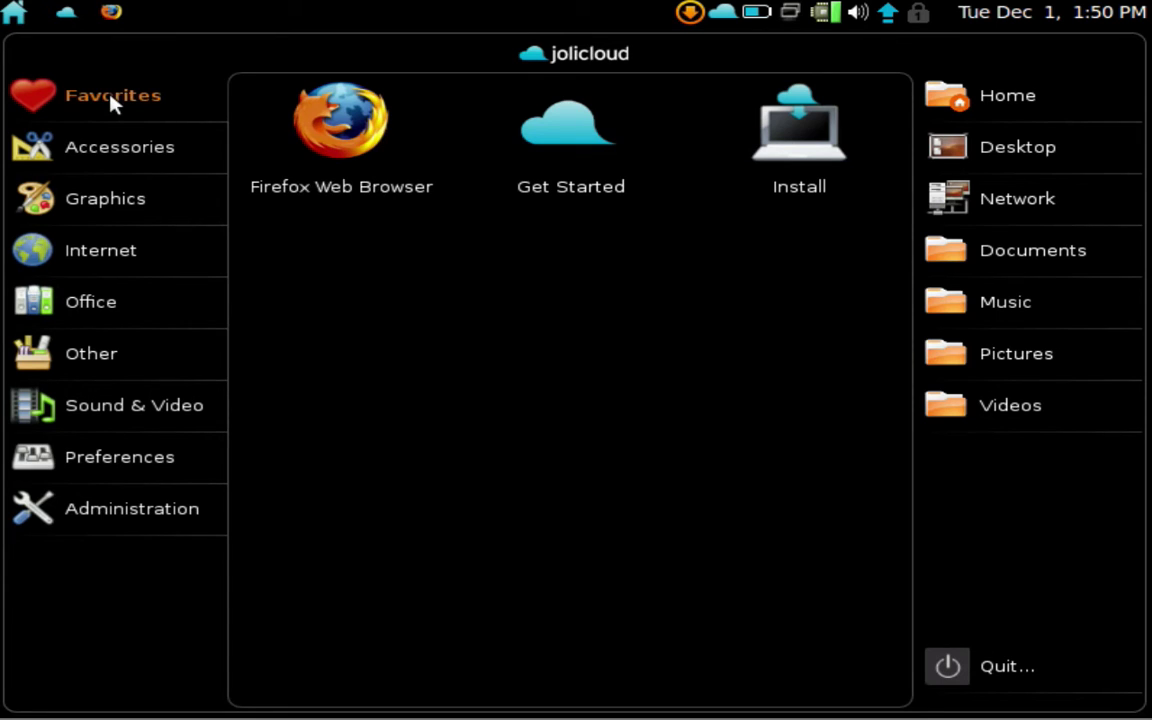
# In Firefox, open Remember The Task on the Adobe AIR Marketplace and download RememberTheTask.air.
pyautogui.click(111, 14)
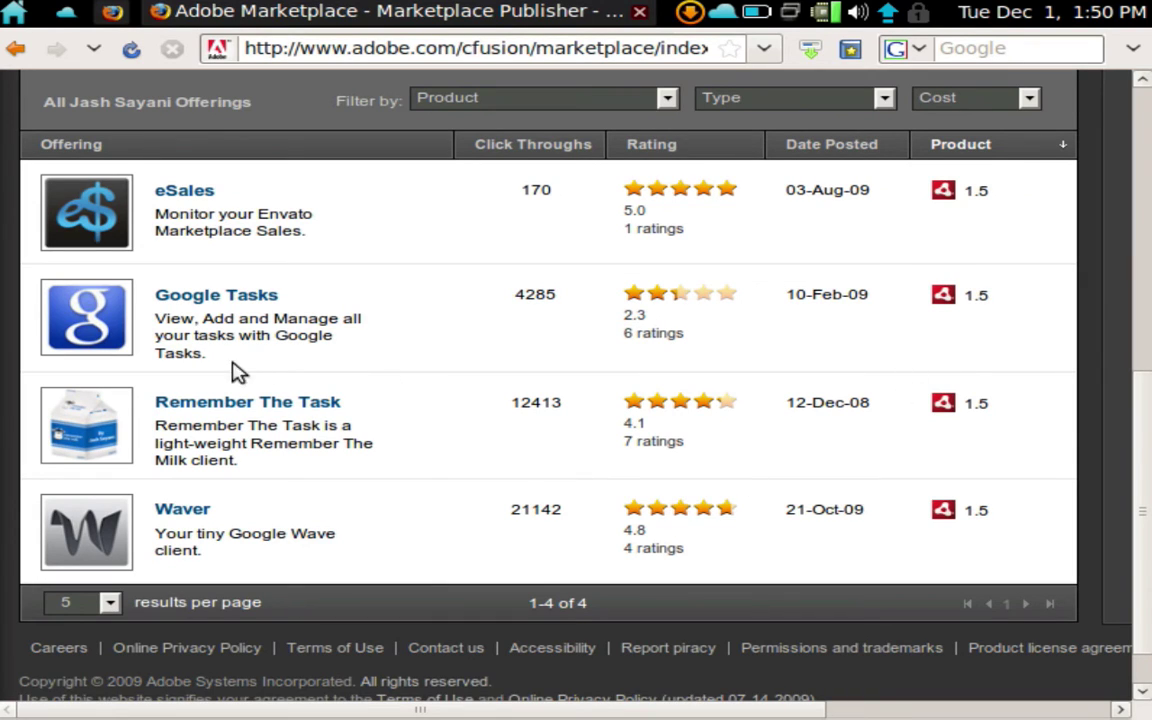
pyautogui.click(240, 402)
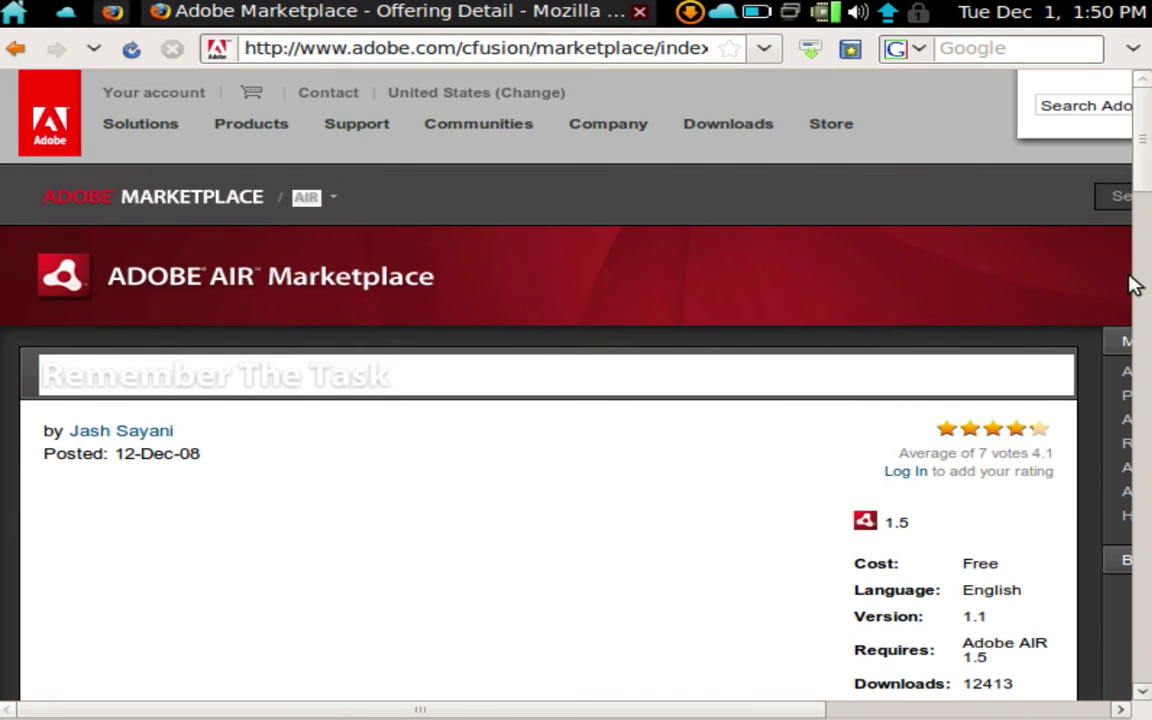
pyautogui.moveTo(1143, 290); pyautogui.dragTo(1147, 224)
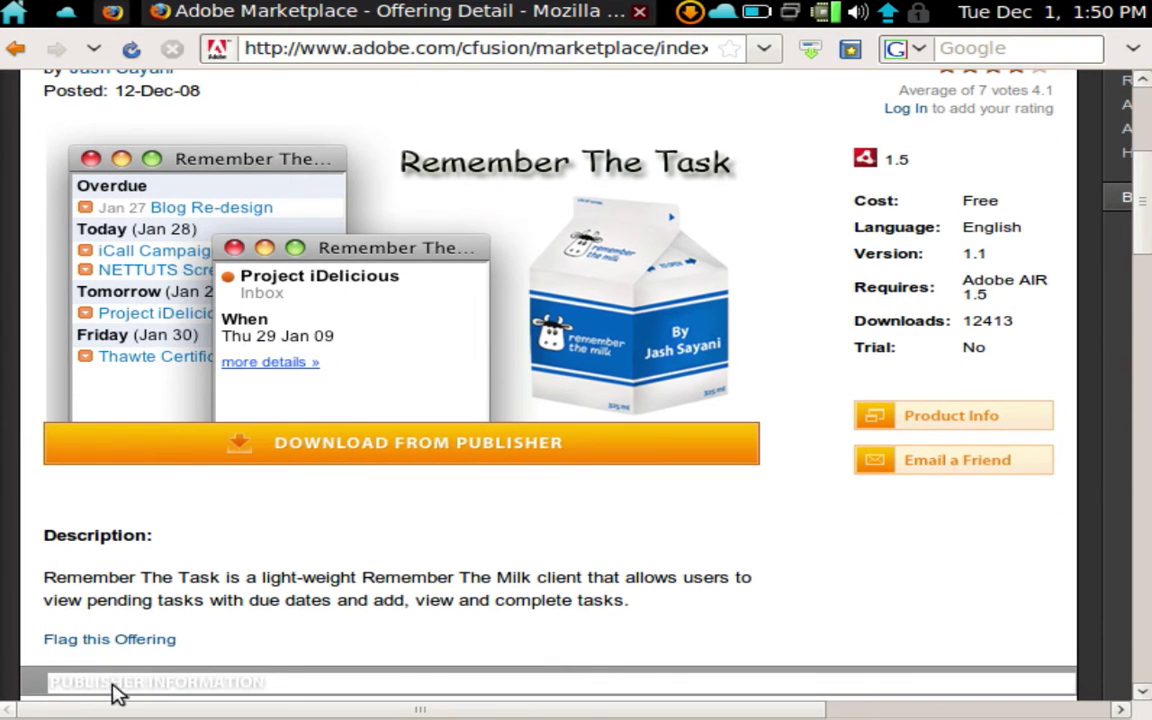
pyautogui.click(270, 452)
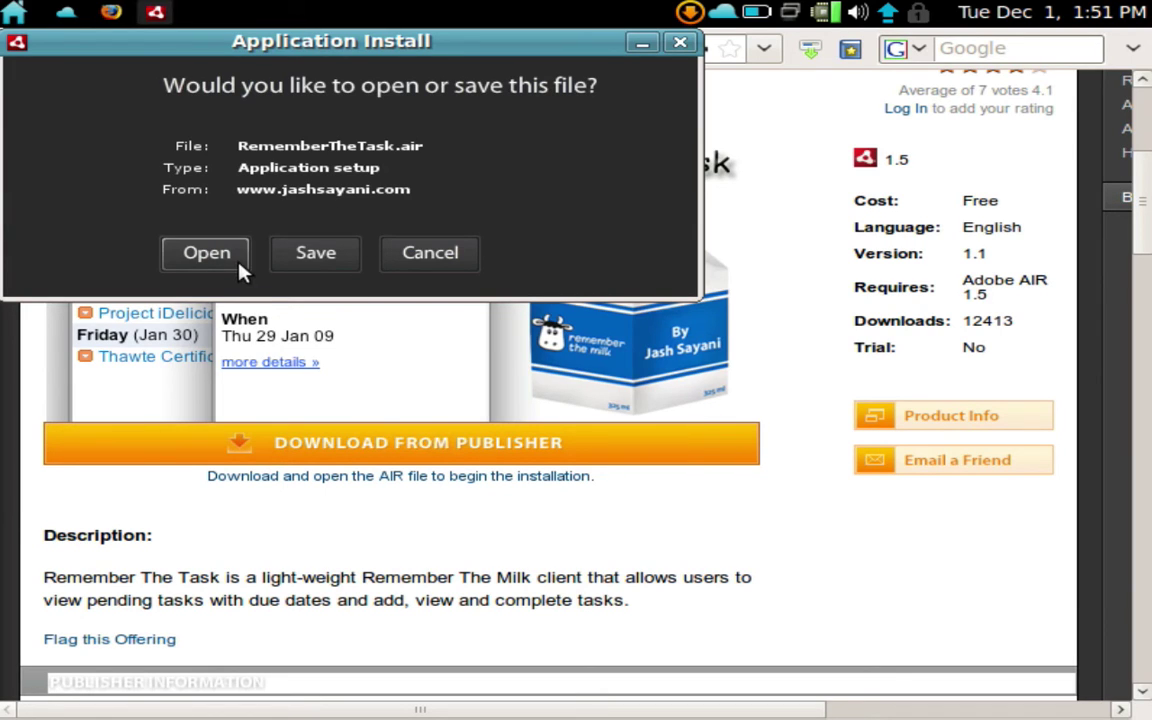
# Open RememberTheTask.air and install Remember The Task with the default preferences.
pyautogui.click(215, 254)
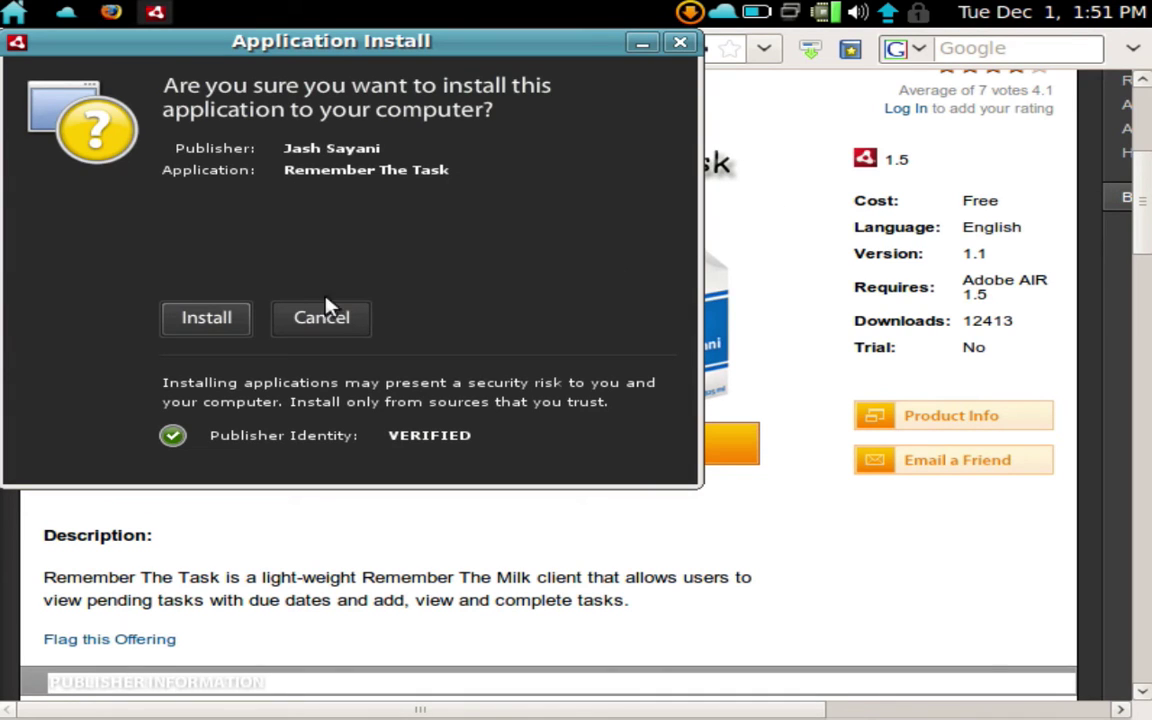
pyautogui.click(184, 321)
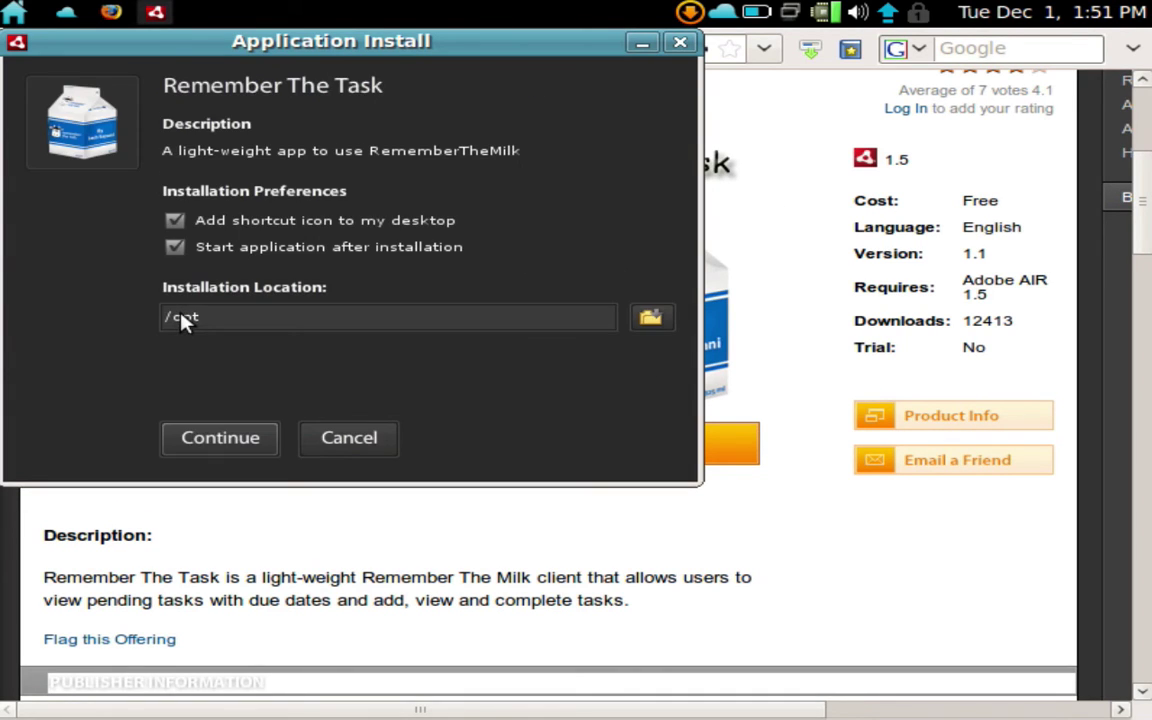
pyautogui.click(233, 440)
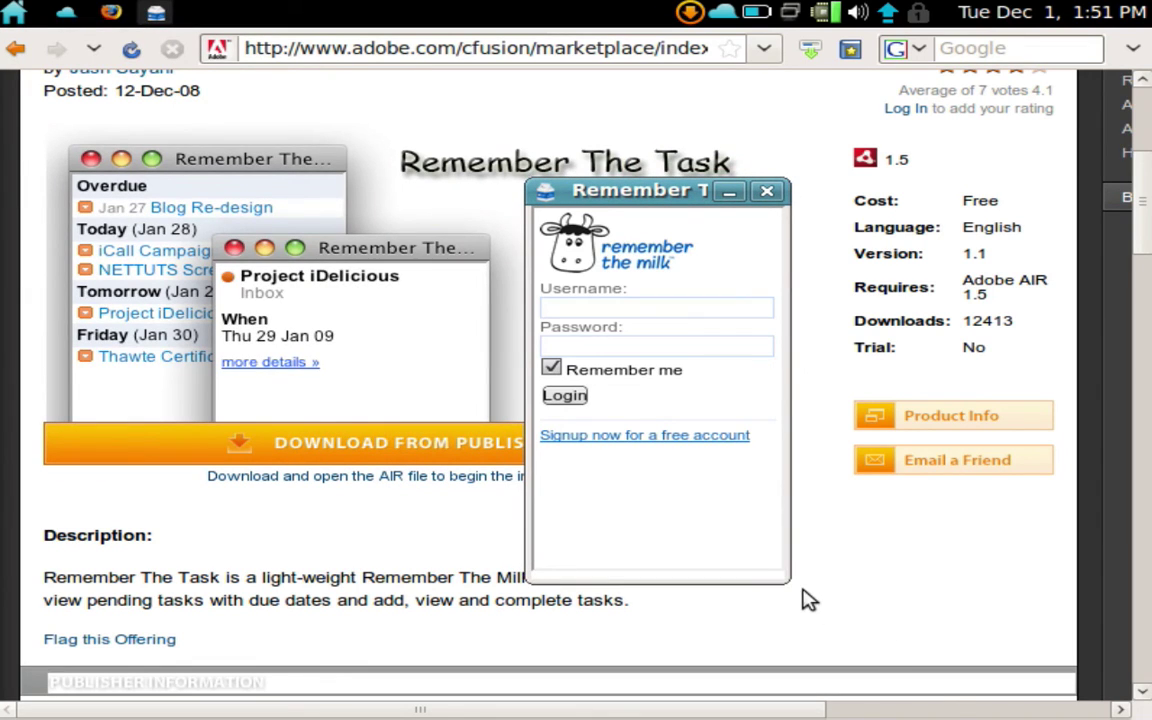
# Enlarge the Remember The Task window and enter the account username and password.
pyautogui.moveTo(775, 572); pyautogui.dragTo(820, 584)
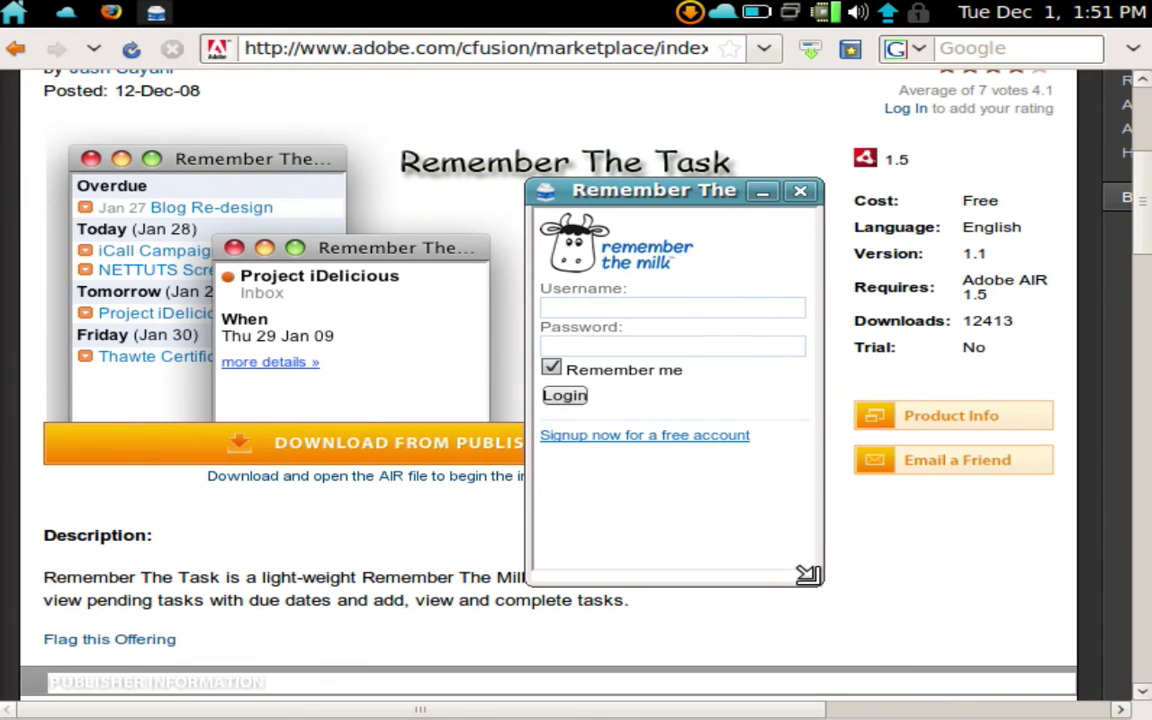
pyautogui.click(712, 303)
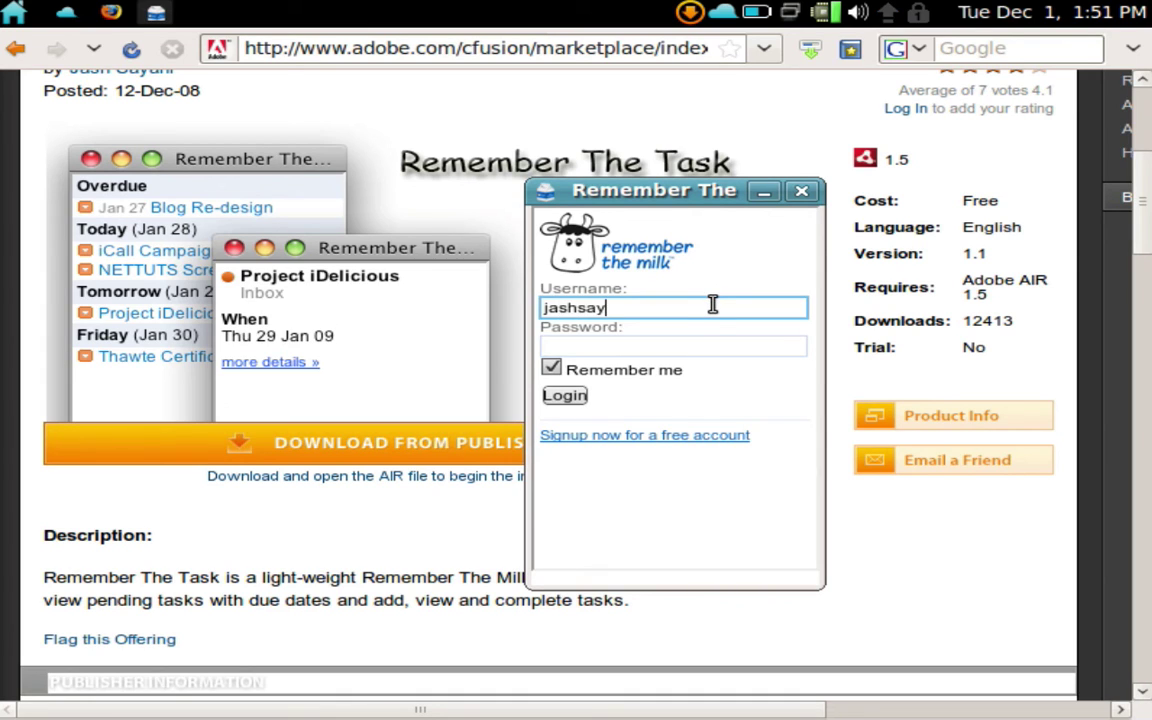
pyautogui.press('Tab')
pyautogui.write('•••••••••')
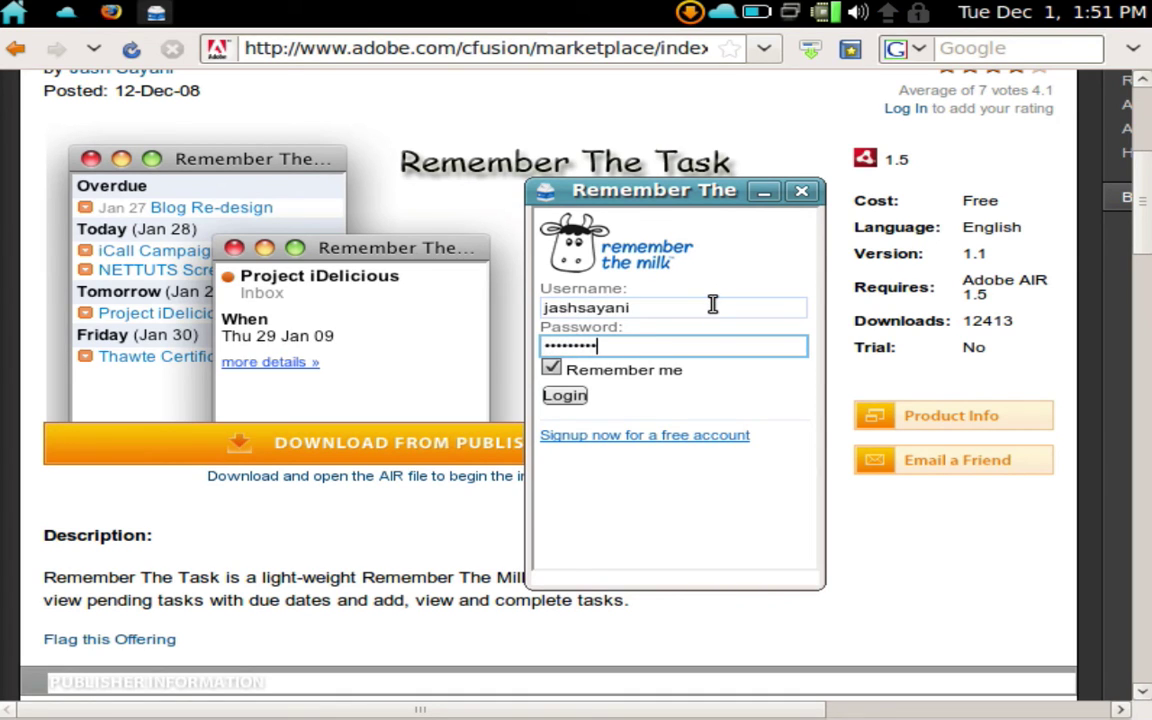
# Submit the login, then minimize Remember The Task and Firefox to reveal the launcher.
pyautogui.click(566, 396)
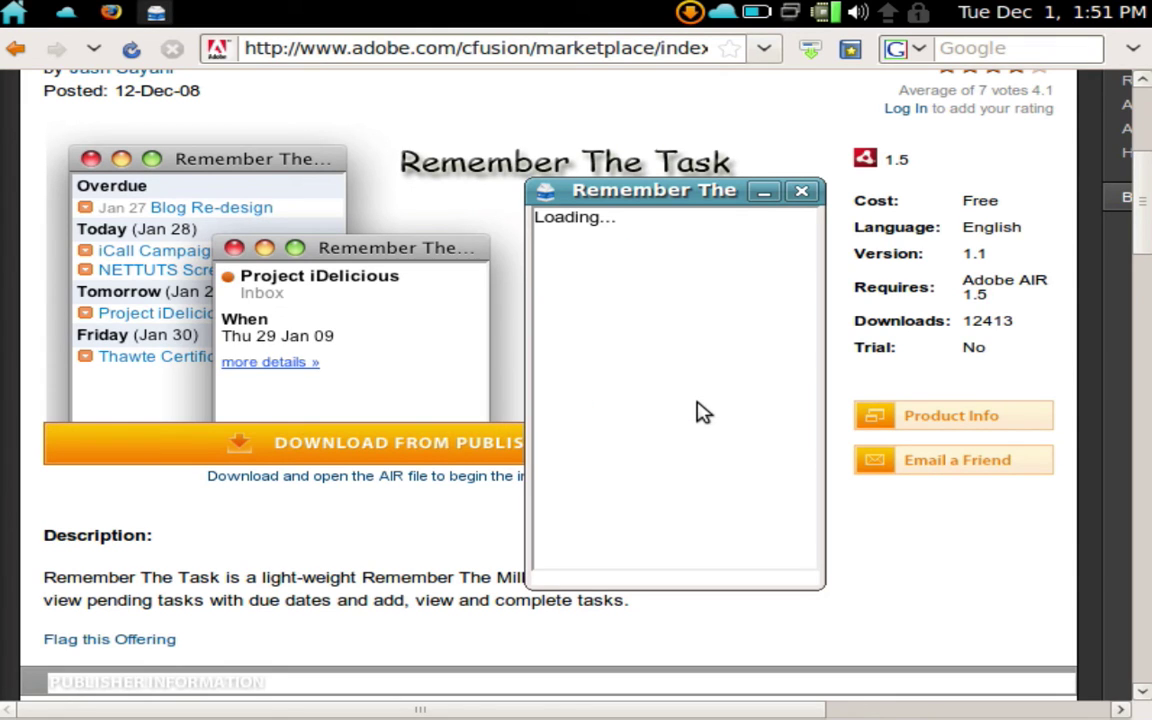
pyautogui.click(762, 193)
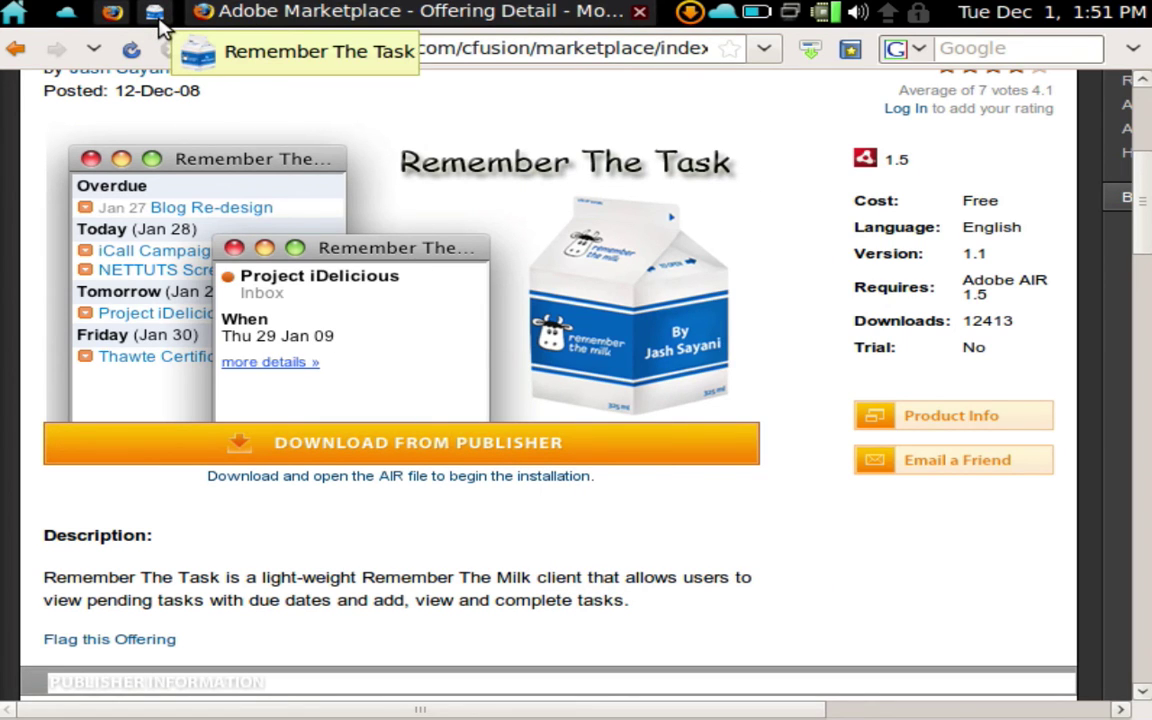
pyautogui.click(108, 20)
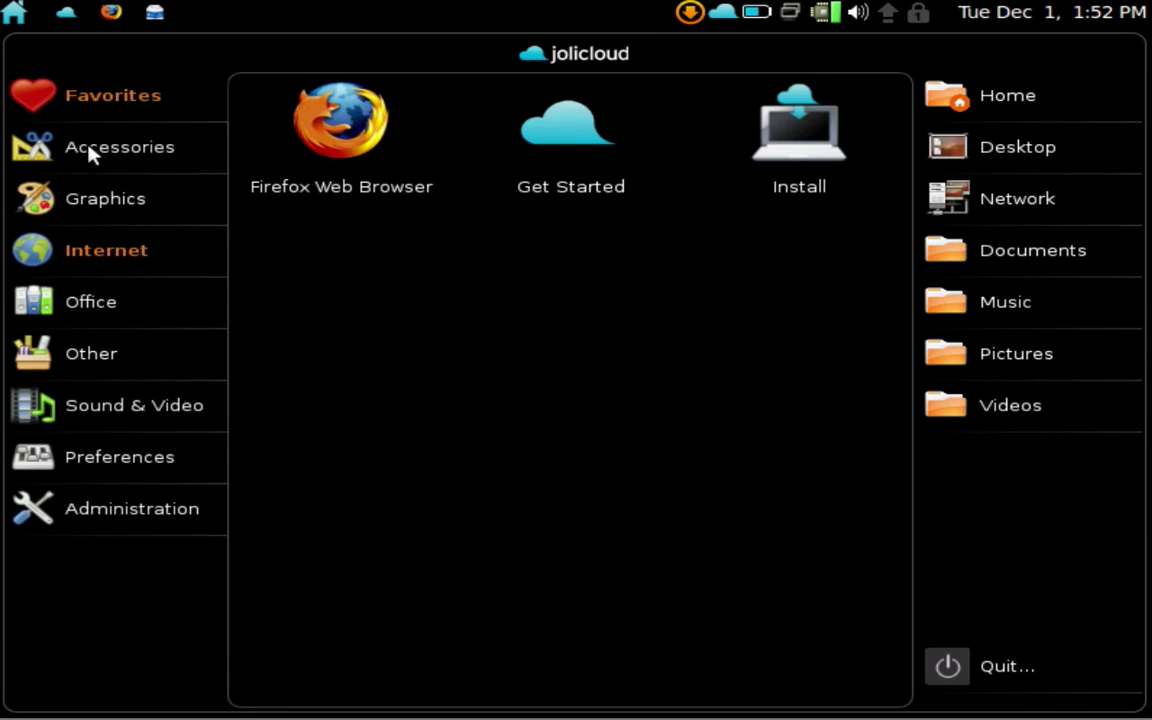
# Switch between Accessories and Favorites until Remember The Task shows beside Calculator and Terminal.
pyautogui.click(88, 147)
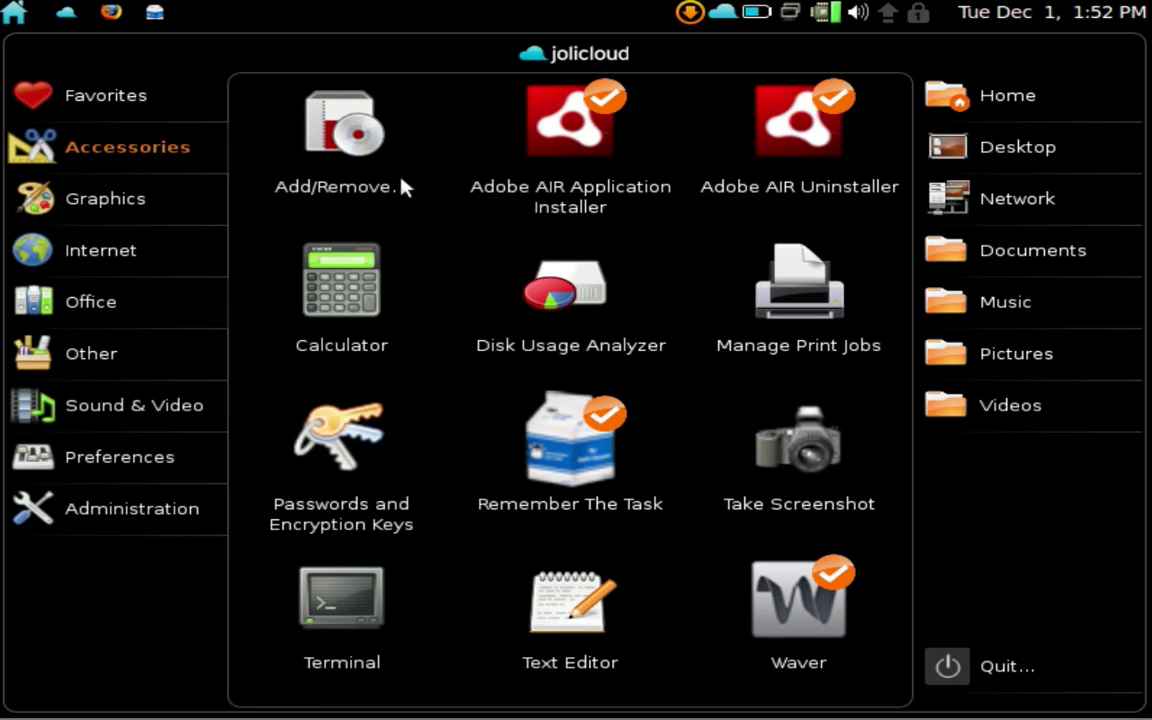
pyautogui.click(118, 100)
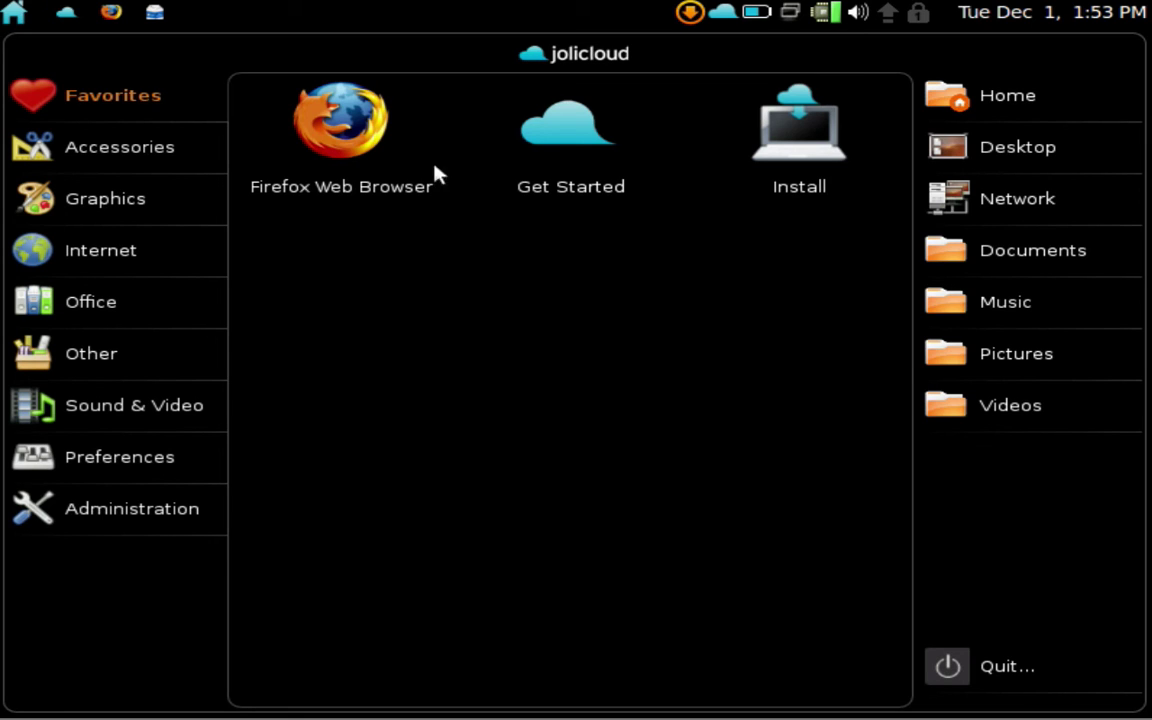
pyautogui.click(137, 153)
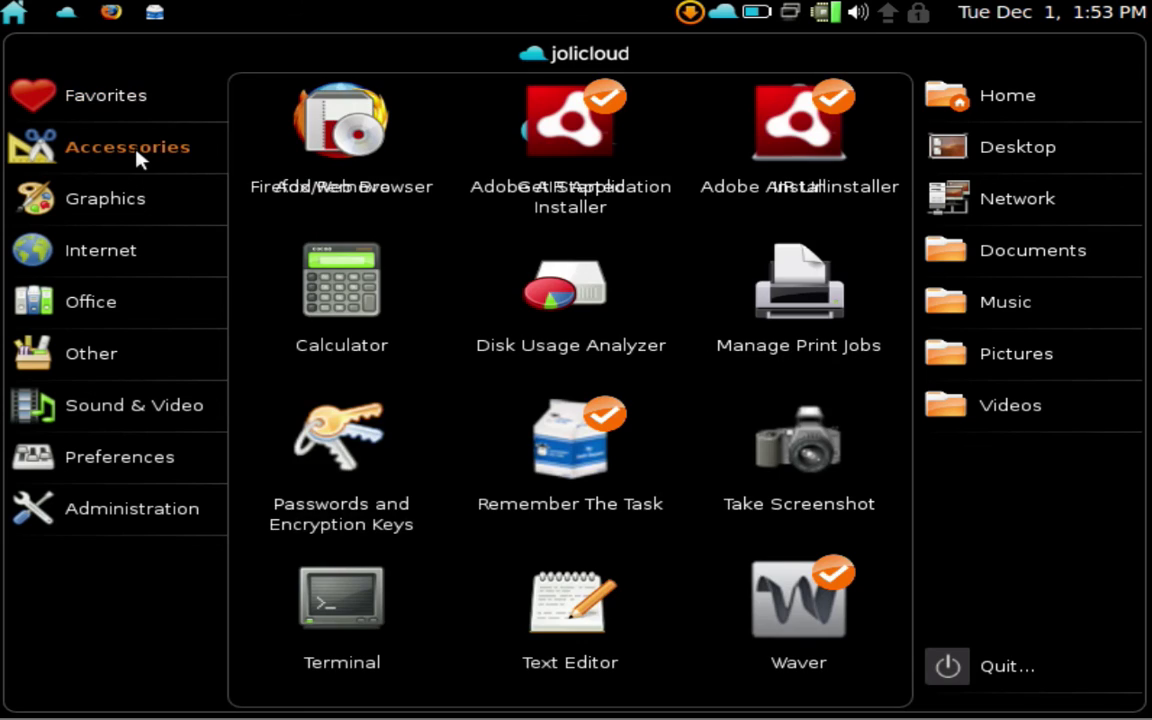